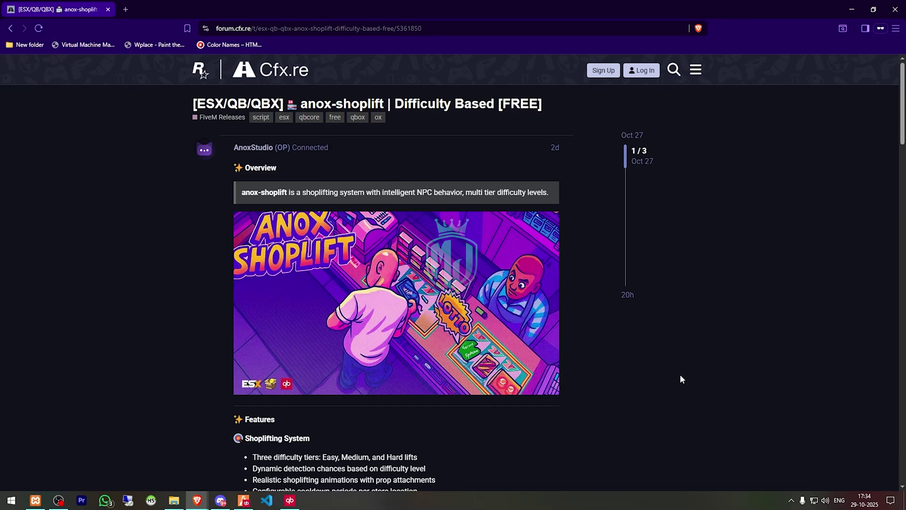
Step: Download the free anox-shoplift pack from Tebex and drag its folder from the zip into the server resources
scroll(681, 379, "down", 15)
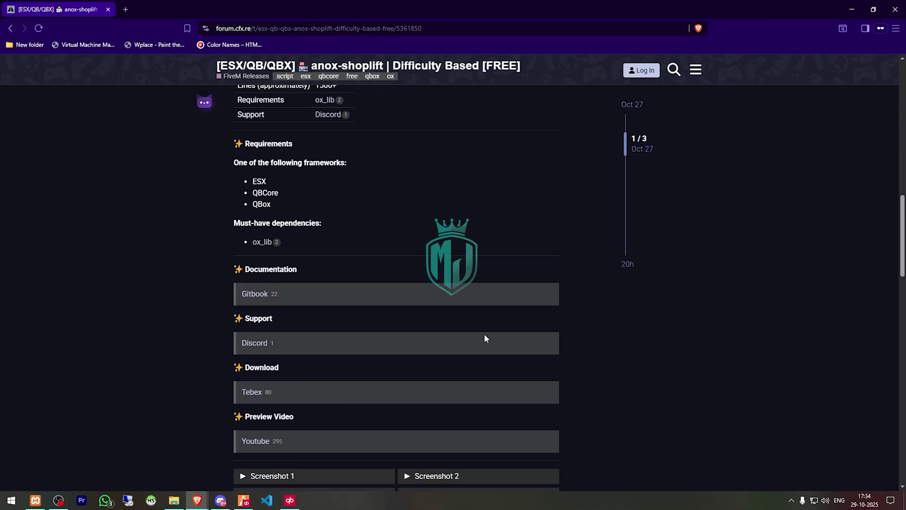
left_click(258, 395)
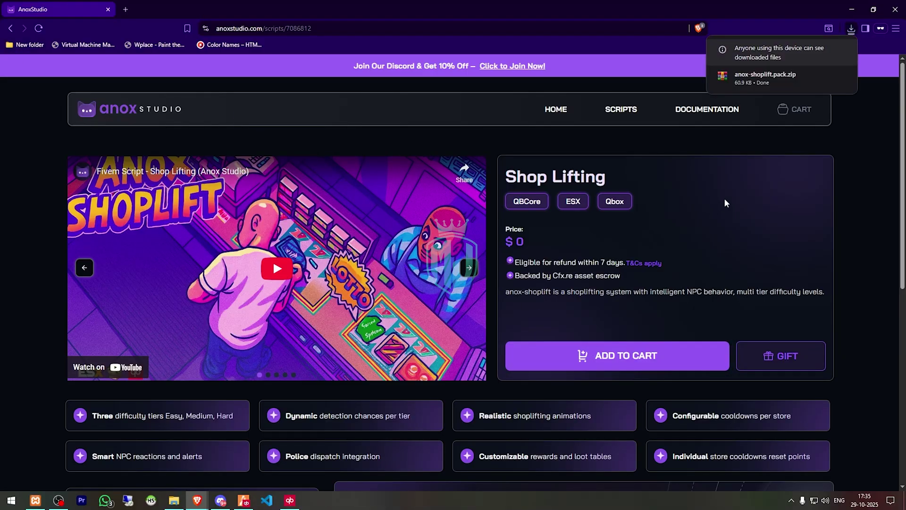
left_click(772, 77)
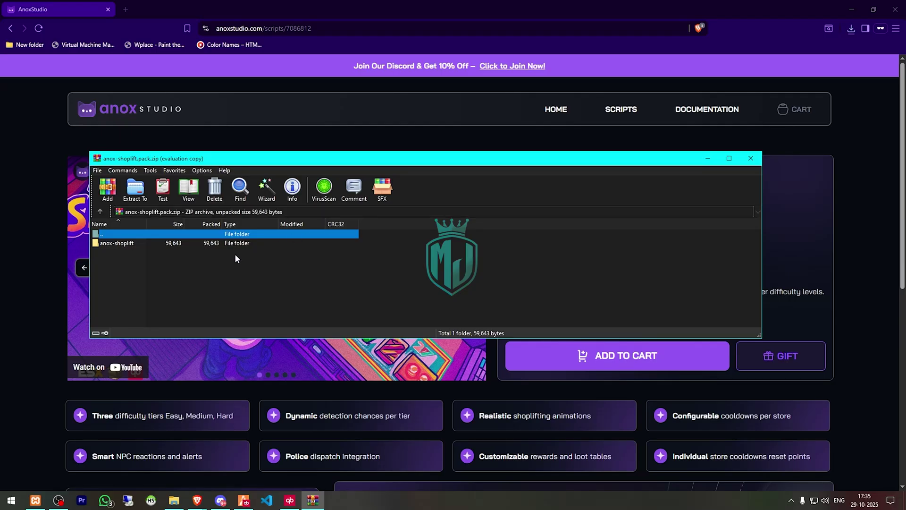
left_click(211, 245)
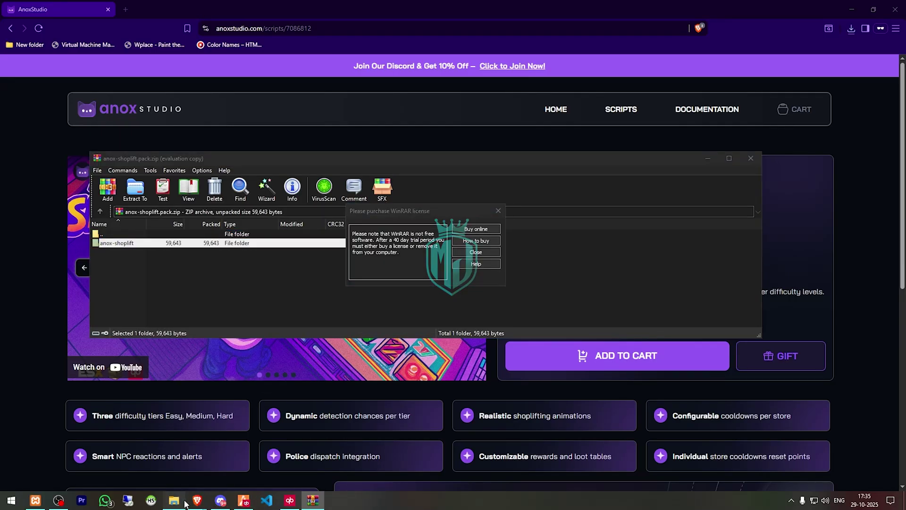
left_click_drag(185, 504, 506, 322)
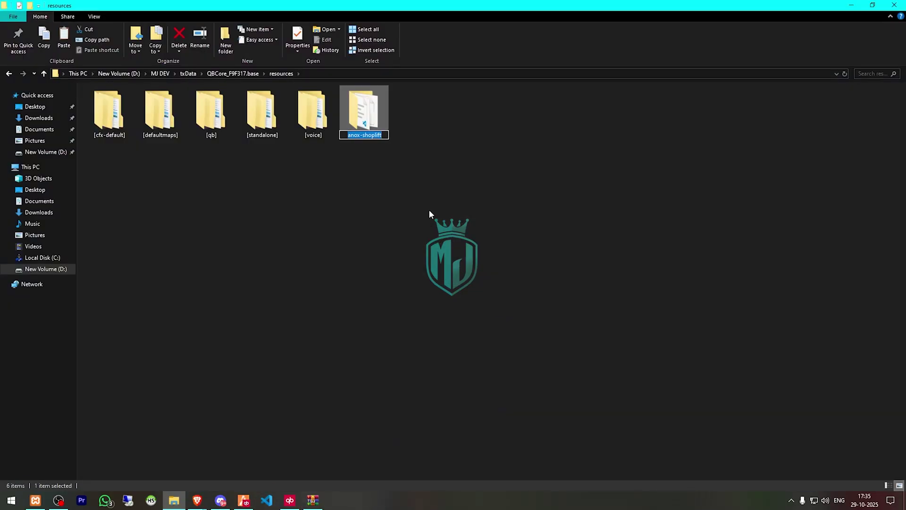
Step: Browse into resources\anox-shoplift and switch the folder view to Large icons
left_click(243, 74)
left_click(300, 128)
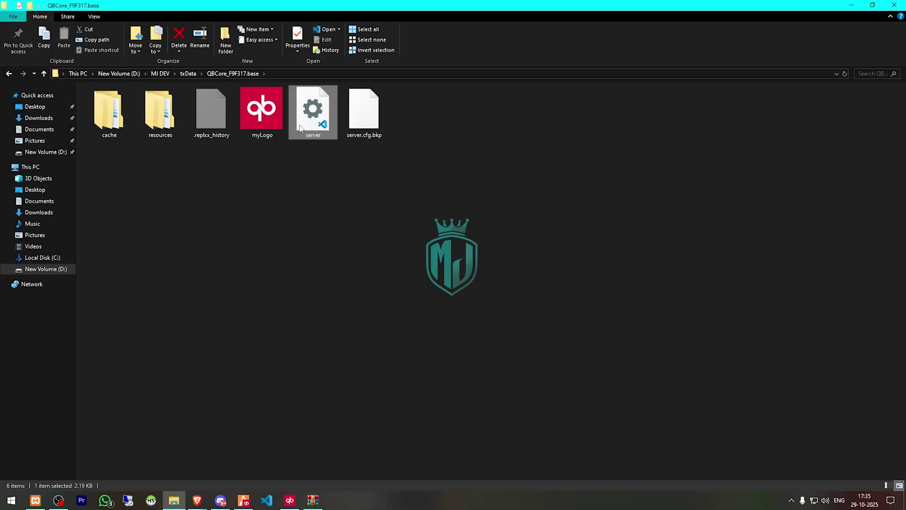
double_click(177, 115)
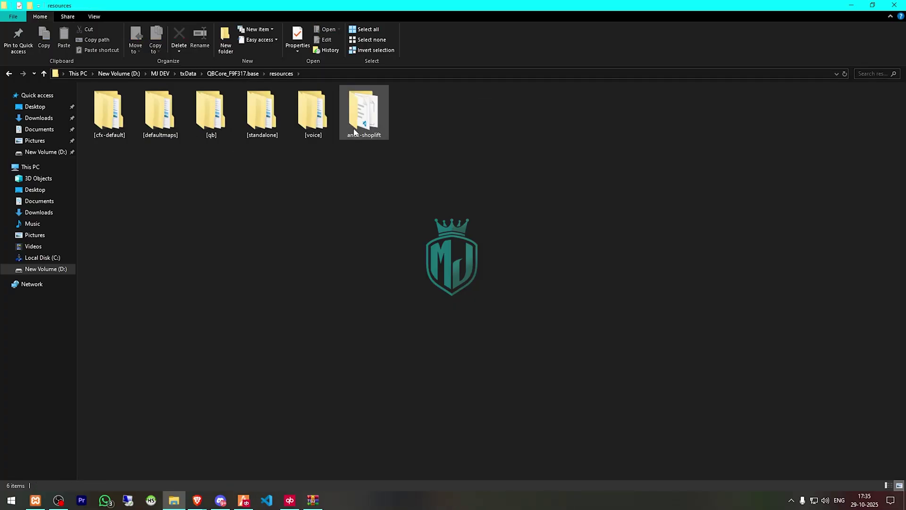
double_click(356, 125)
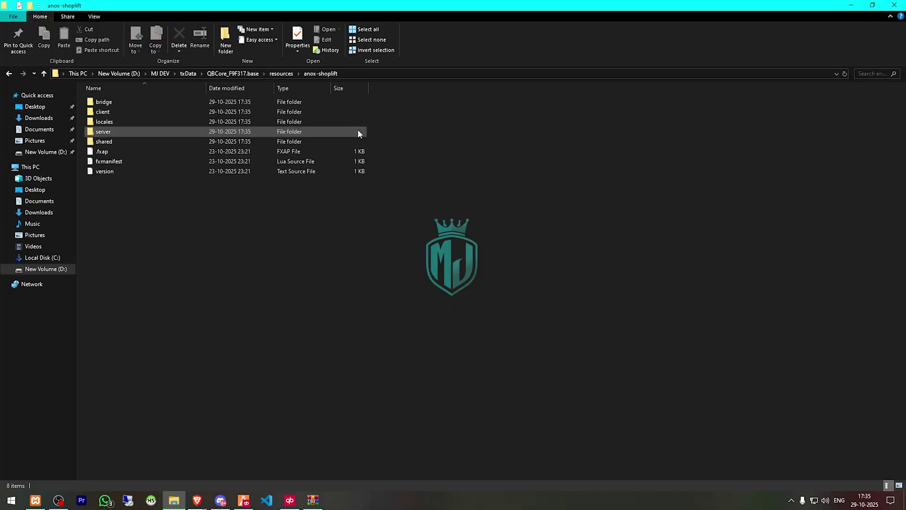
right_click(214, 208)
mouse_move(283, 214)
left_click(380, 226)
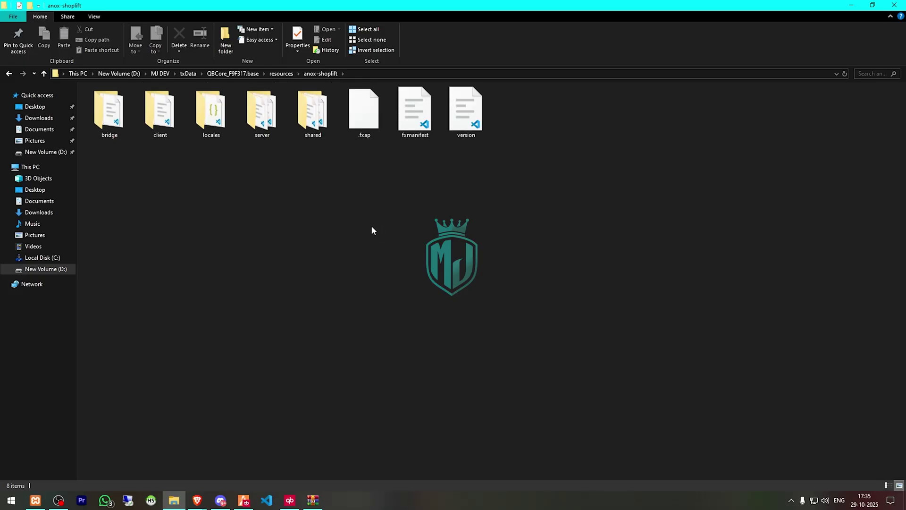
Step: Open anox-shoplift\shared, load config.lua in the code editor, and select the config file
left_click(233, 74)
left_click(332, 117)
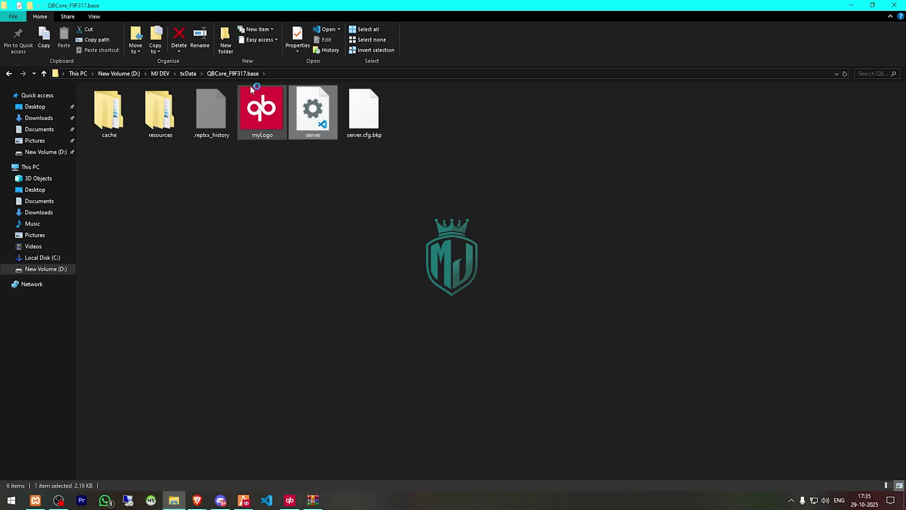
double_click(163, 113)
double_click(356, 118)
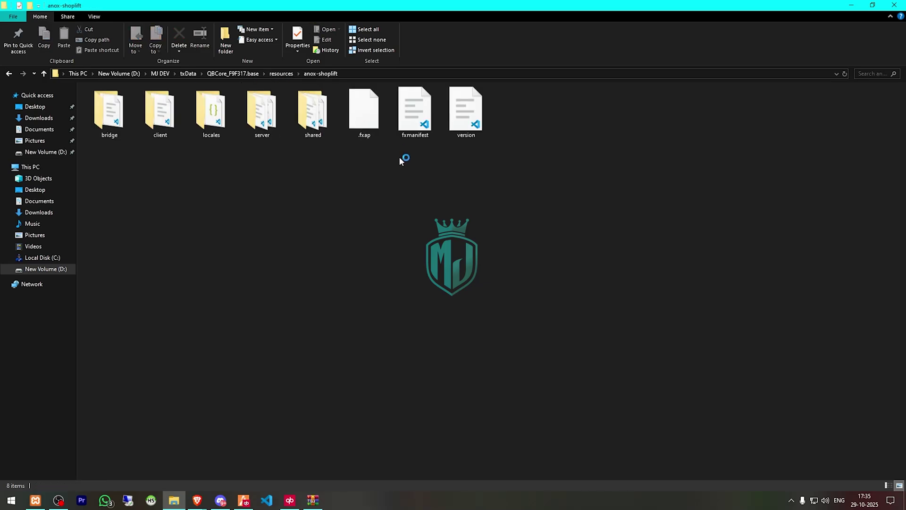
double_click(309, 113)
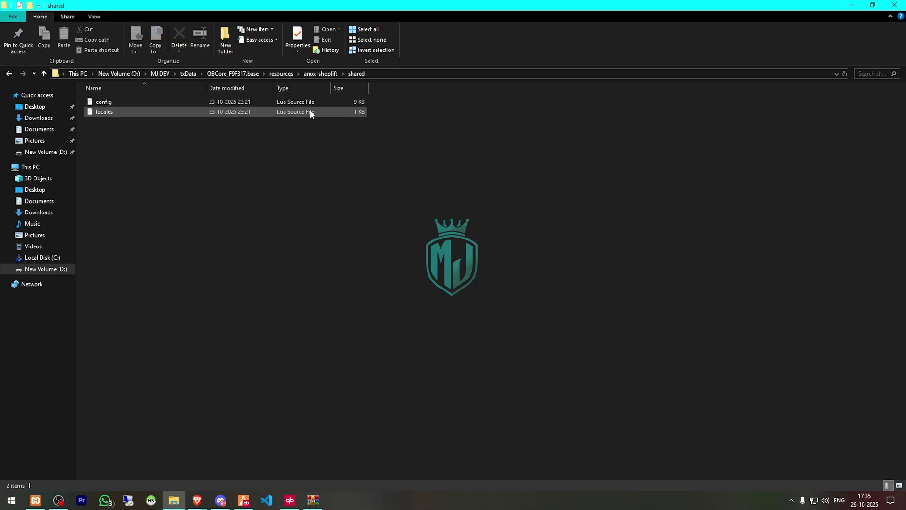
double_click(310, 111)
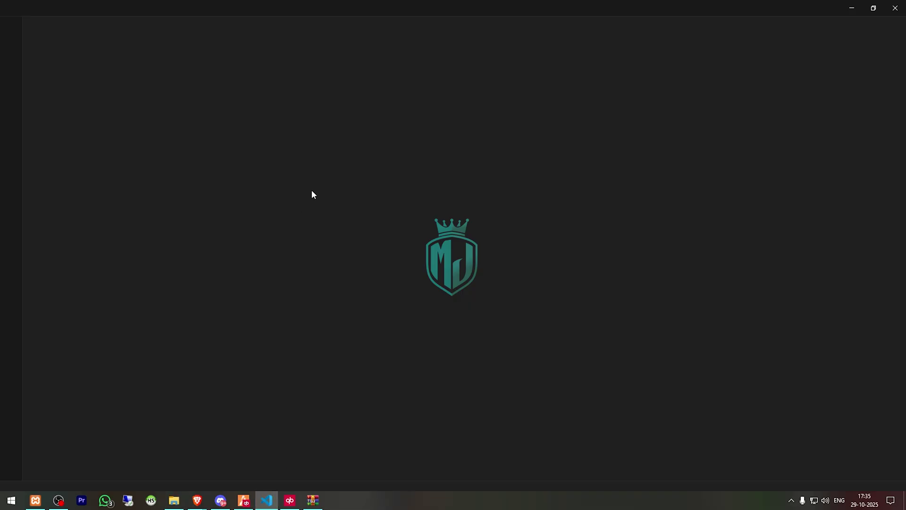
left_click(854, 7)
left_click(238, 103)
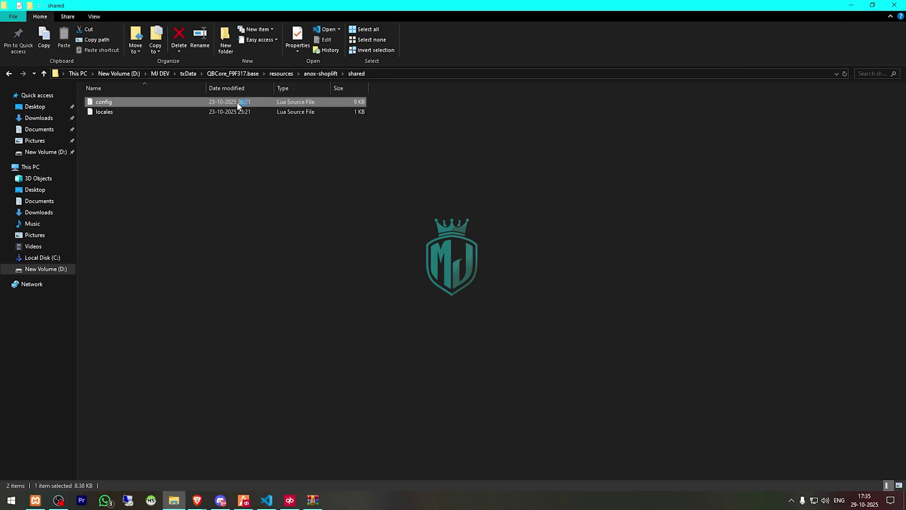
Step: Add 'ensure anox-shoplift' on line 62 of server.cfg
left_click(267, 500)
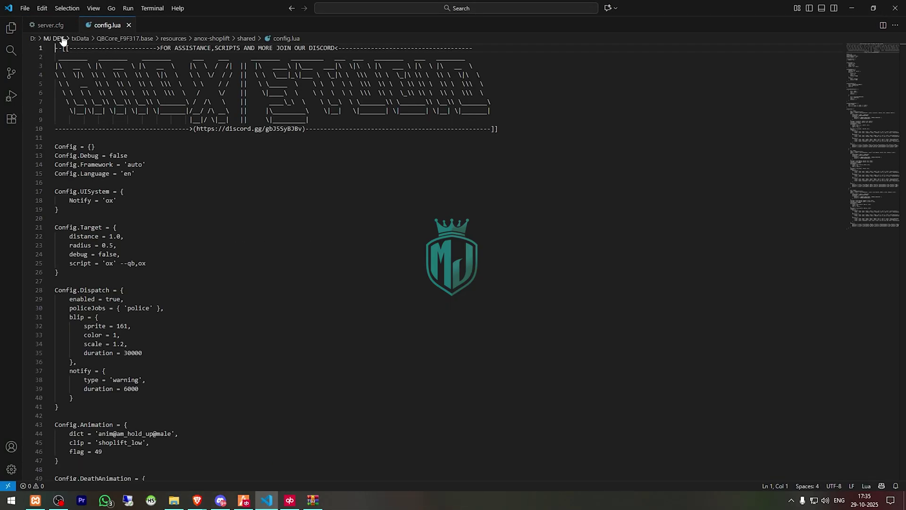
left_click(50, 25)
scroll(175, 318, "down", 5)
left_click(133, 369)
type("anox-shoplift")
Step: Change the config.lua target script from 'ox' to 'qb'
left_click(97, 41)
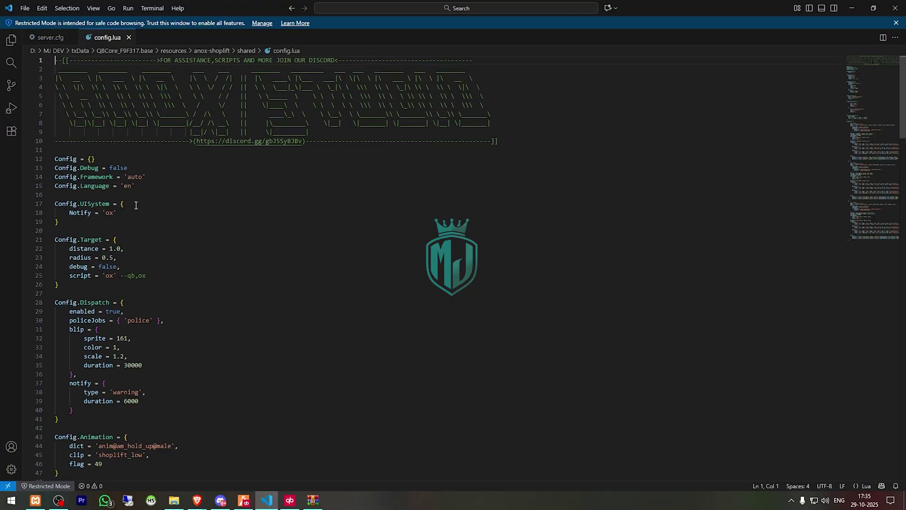
double_click(128, 278)
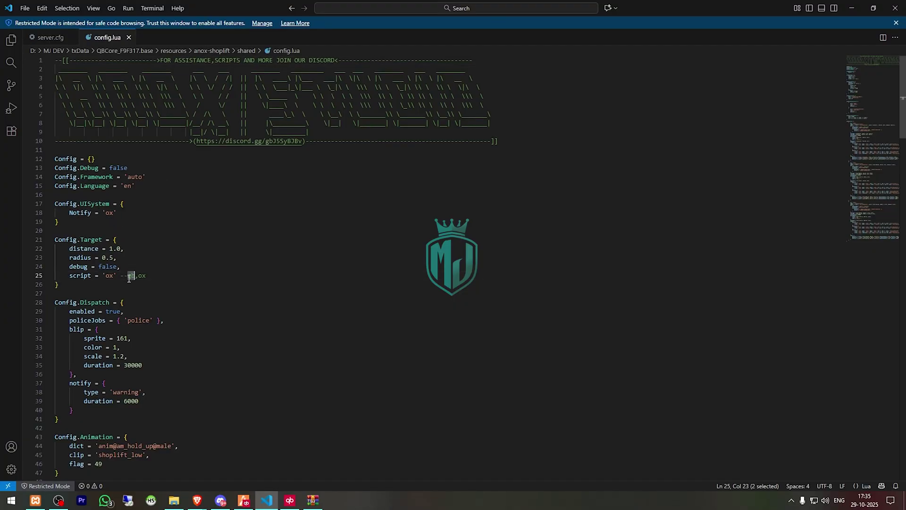
key("ctrl+c")
double_click(110, 275)
key("ctrl+v")
left_click(181, 272)
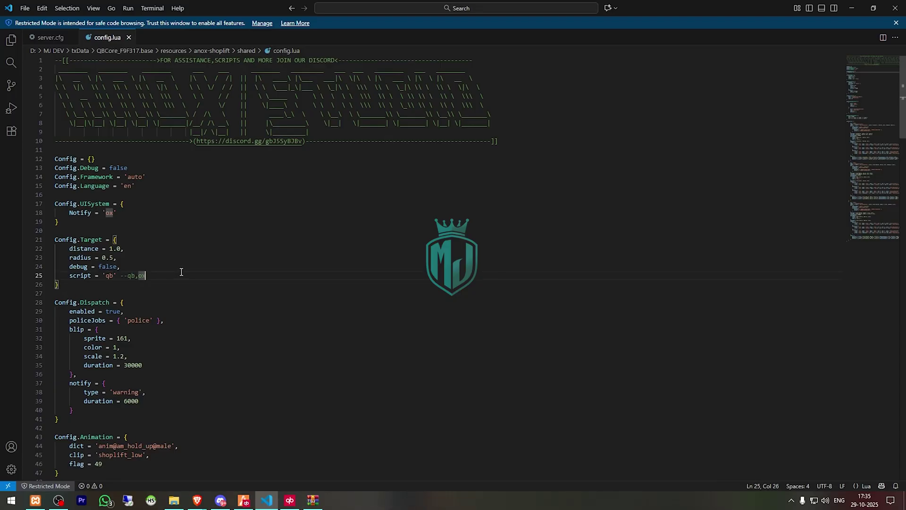
Step: Set Config.Dispatch enabled to false
scroll(180, 273, "down", 4)
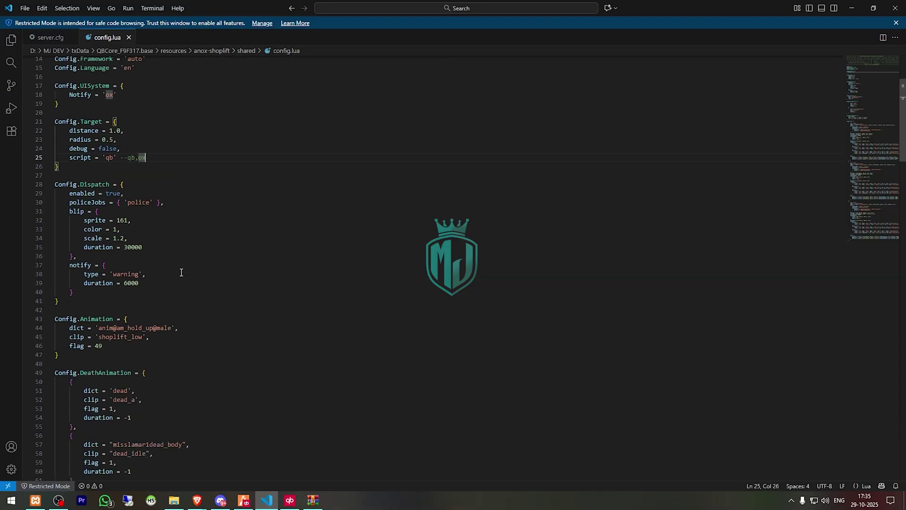
double_click(111, 194)
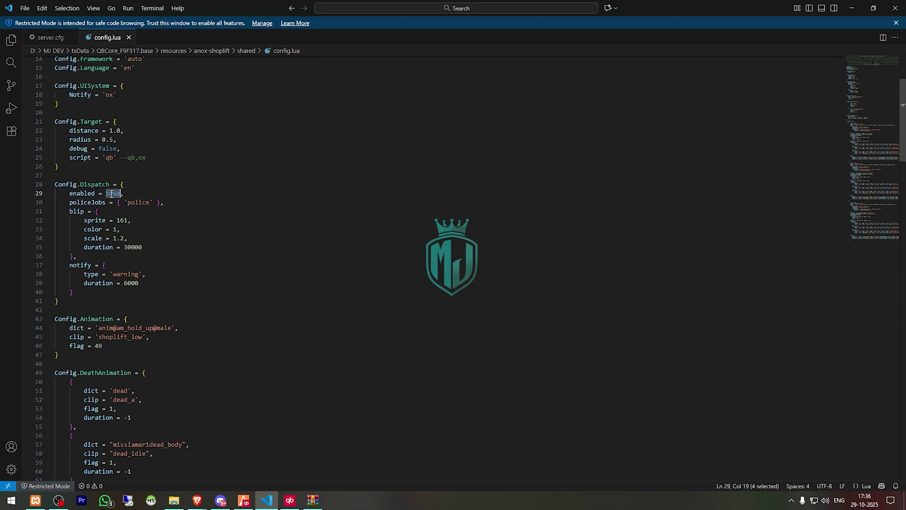
type("falsed")
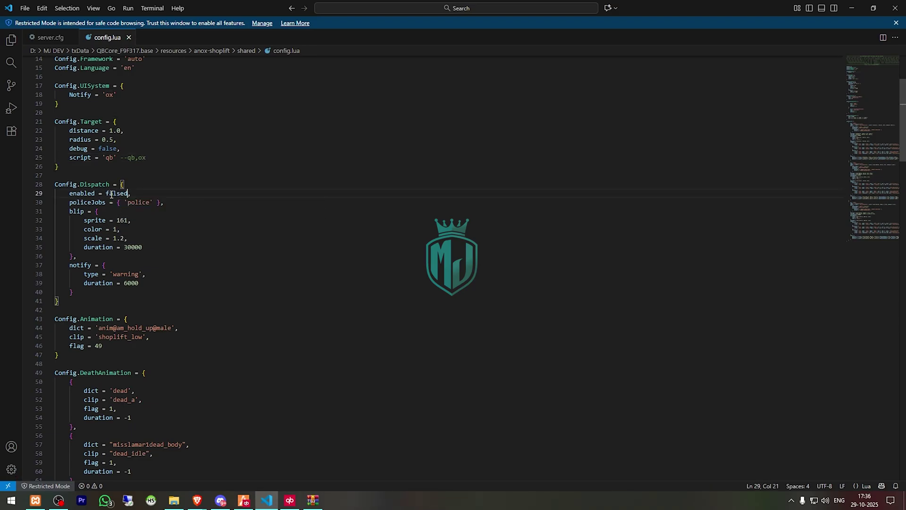
key("BackSpace")
scroll(199, 253, "down", 5)
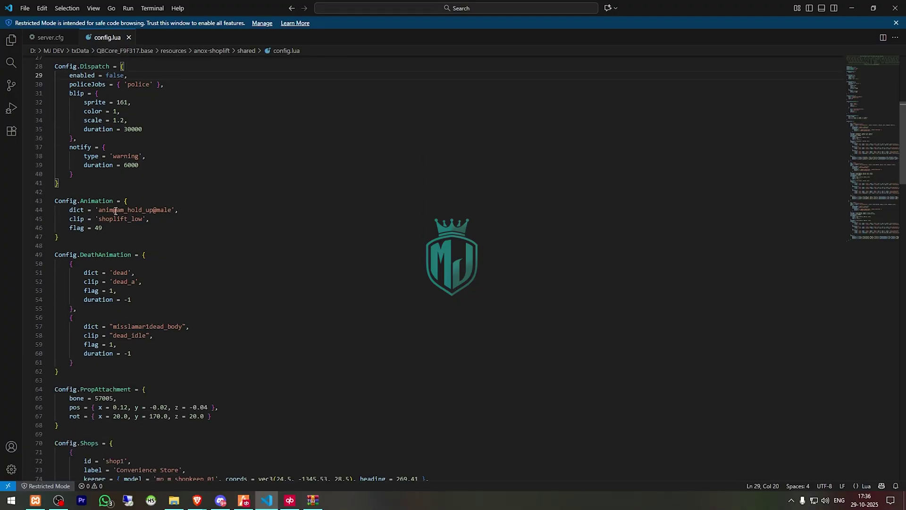
scroll(116, 211, "down", 2)
scroll(143, 223, "down", 3)
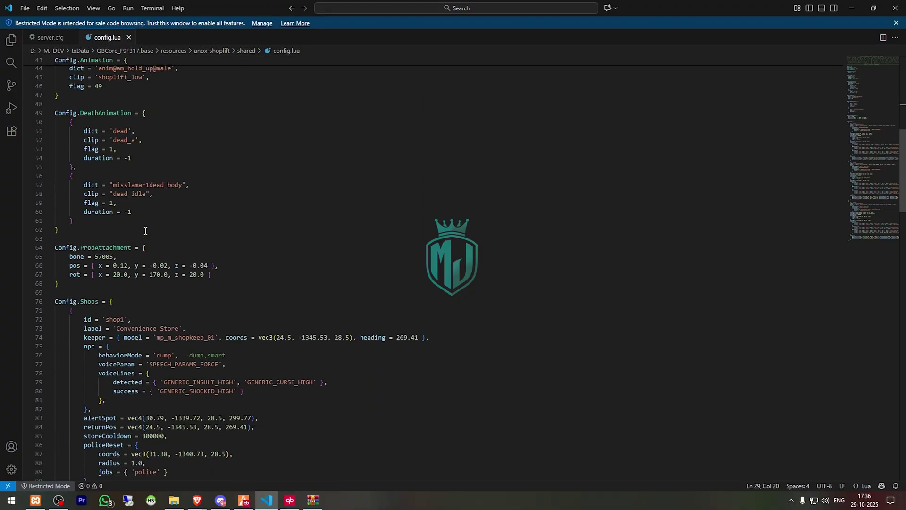
scroll(159, 252, "down", 4)
scroll(65, 202, "down", 20)
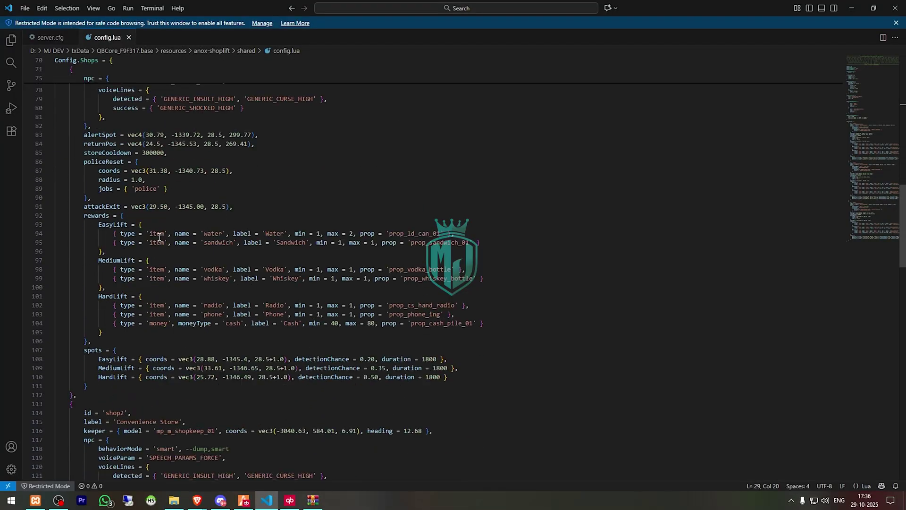
scroll(156, 234, "down", 10)
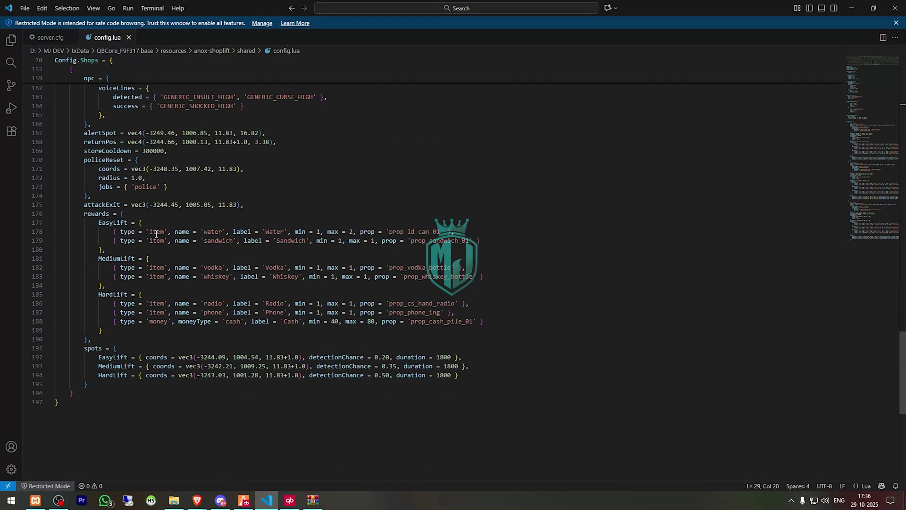
scroll(240, 255, "up", 10)
scroll(240, 255, "up", 20)
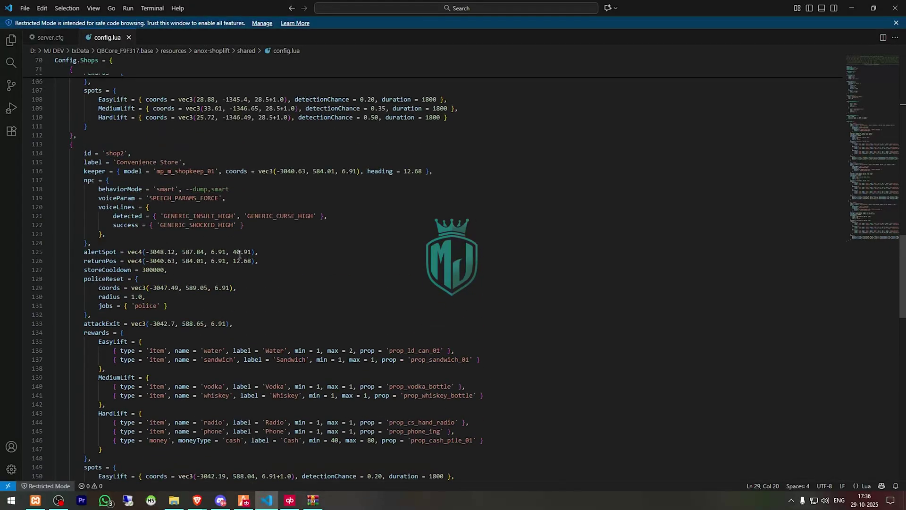
scroll(198, 283, "up", 5)
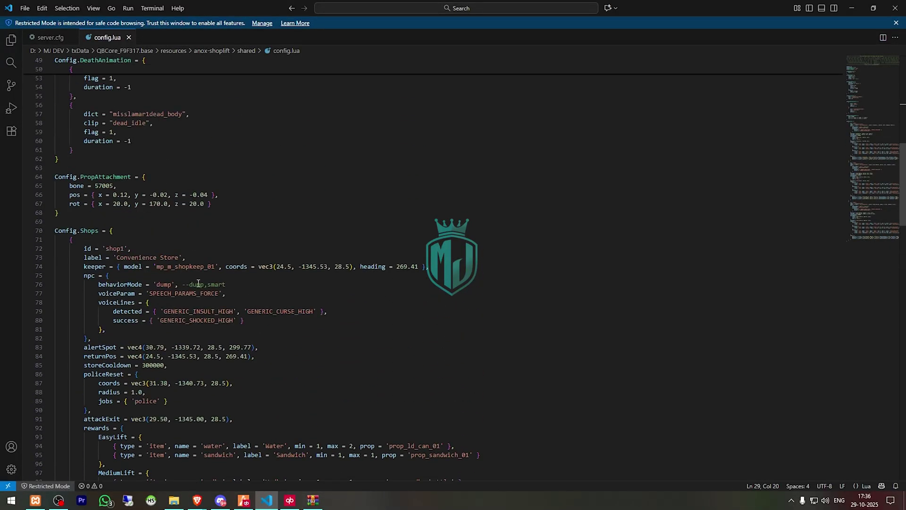
left_click(405, 335)
Step: Restart the server from the txAdmin menu and rejoin inside the 24/7 supermarket
left_click(244, 501)
key("F1")
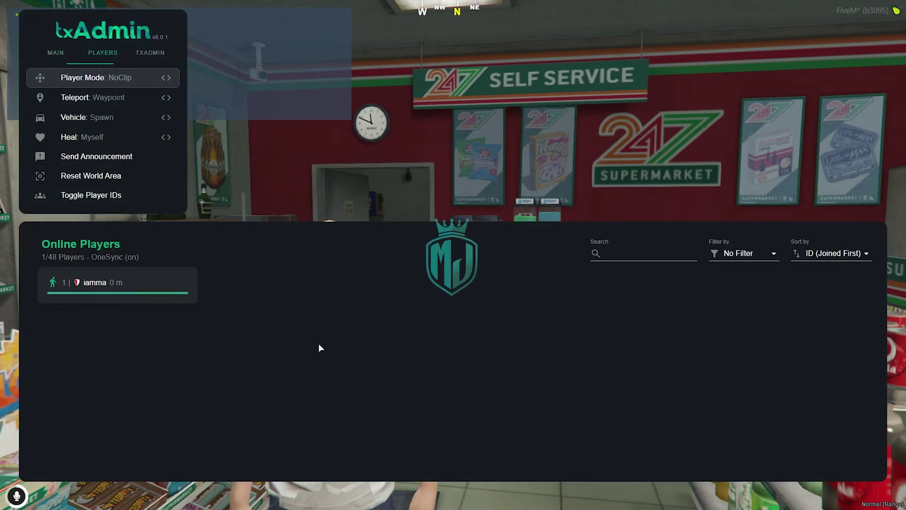
key("e")
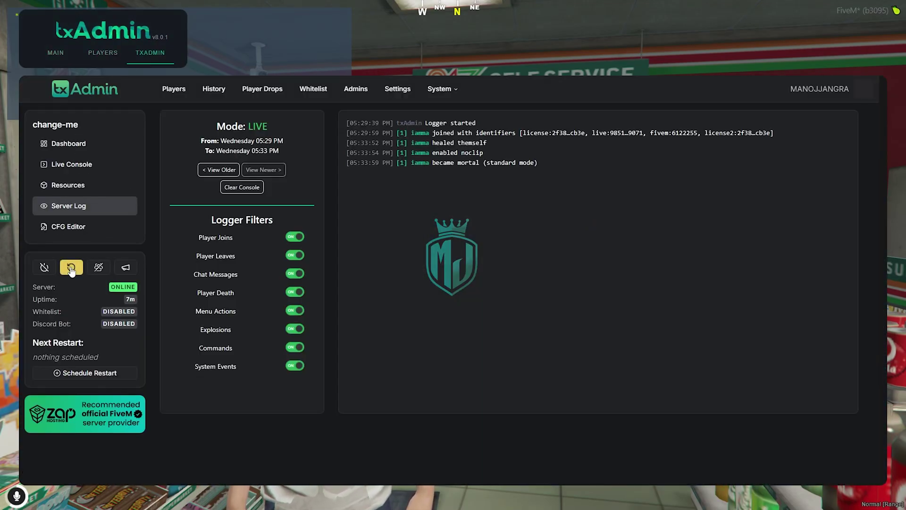
left_click(71, 267)
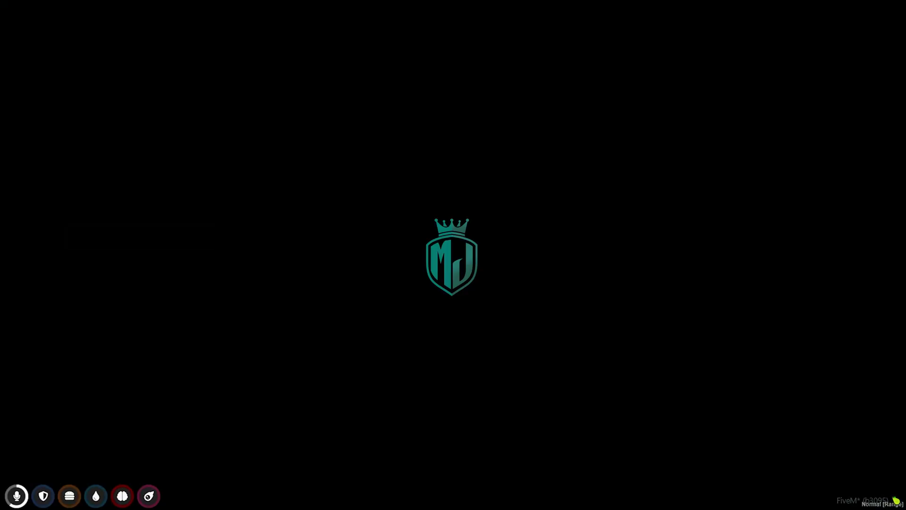
key("super")
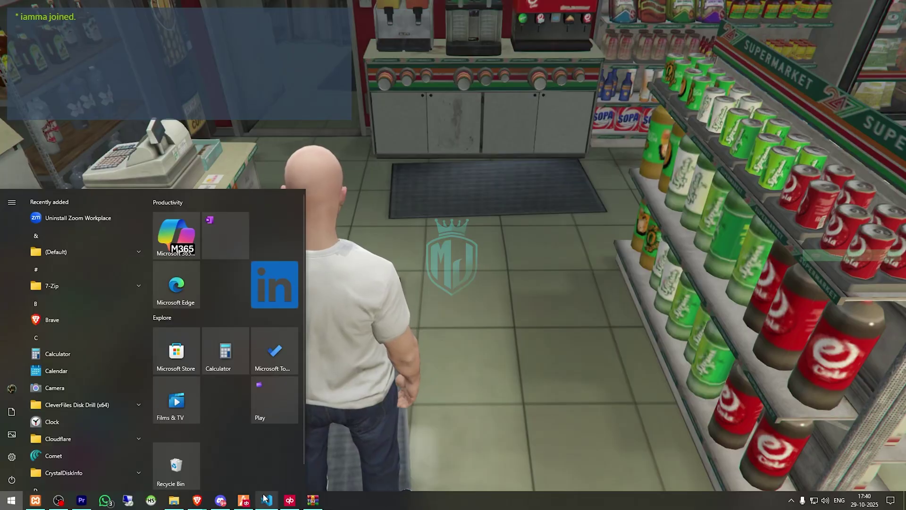
Step: Copy the first shopkeeper coordinates 24.5, -1345.53, 28.5 from line 74 of config.lua
left_click(266, 500)
scroll(285, 304, "up", 4)
scroll(285, 305, "down", 7)
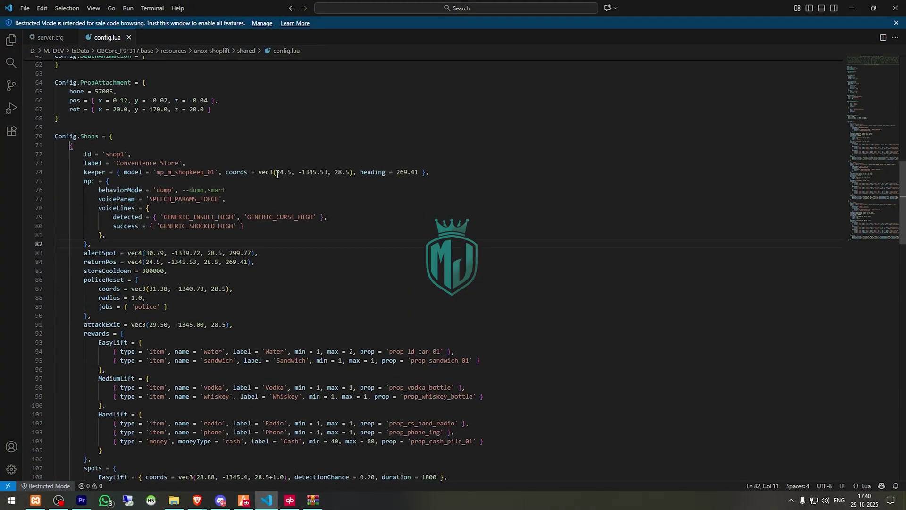
left_click_drag(277, 174, 349, 176)
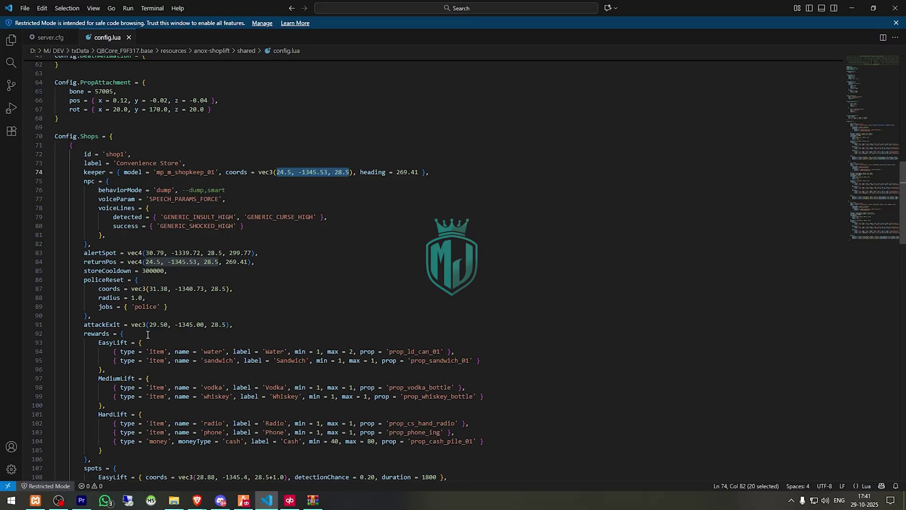
scroll(167, 283, "down", 3)
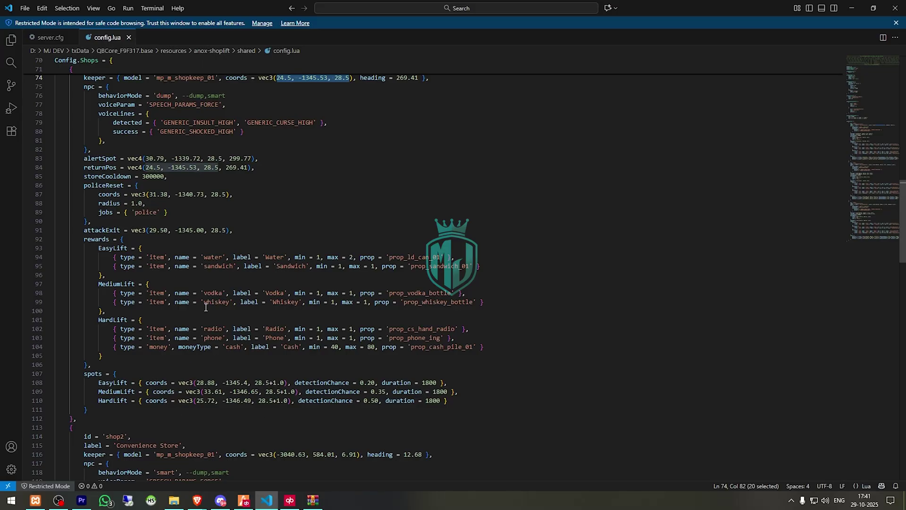
left_click(243, 500)
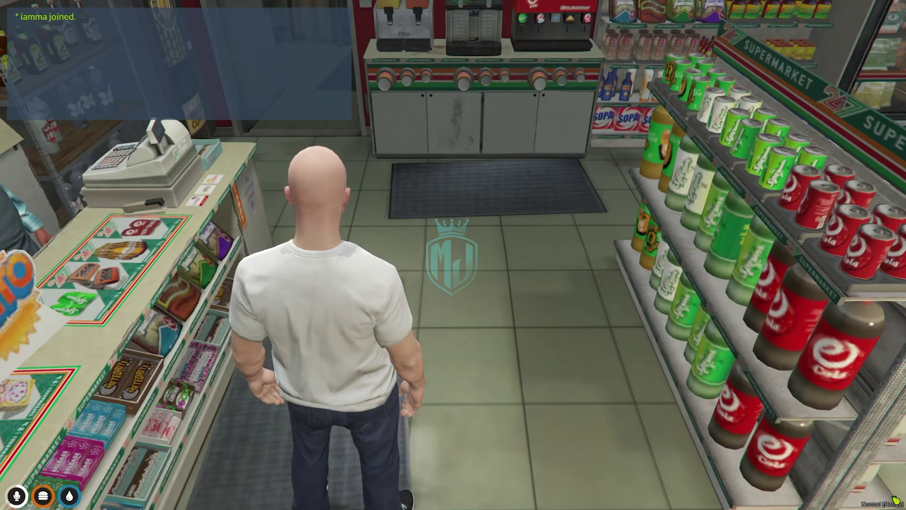
Step: Teleport to the shop counter using txAdmin Teleport: Coords with the copied coordinates
key("F1")
key("Down")
key("Right")
key("Return")
key("Return")
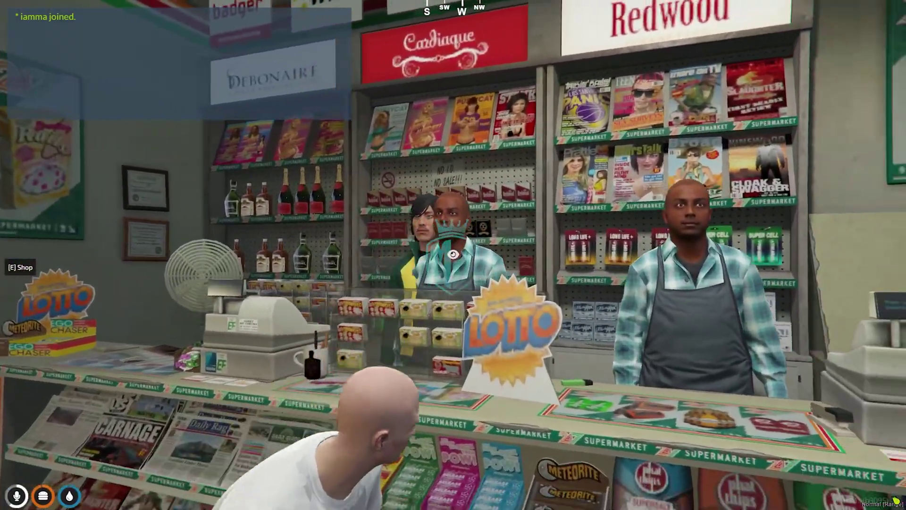
Step: Perform the Shoplift (HardLift) at the counter, pocketing a phone as the shopkeeper fights back
key("d")
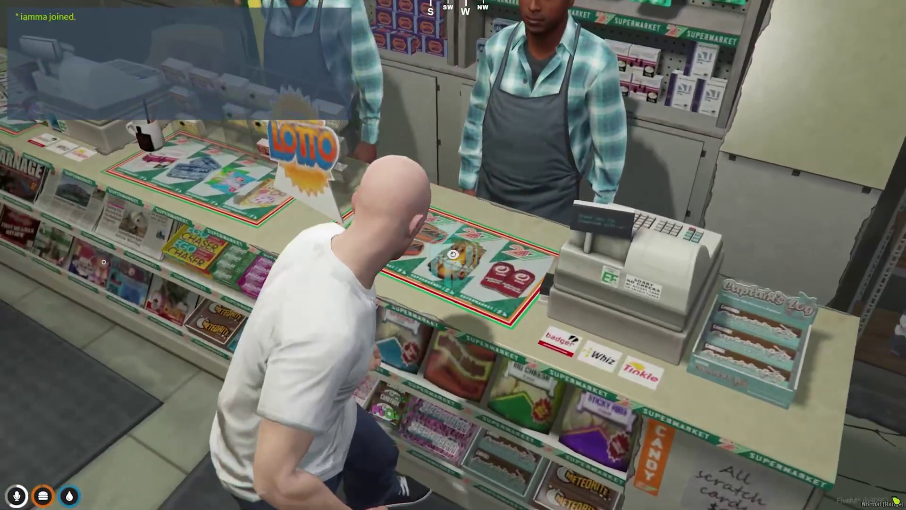
key("alt")
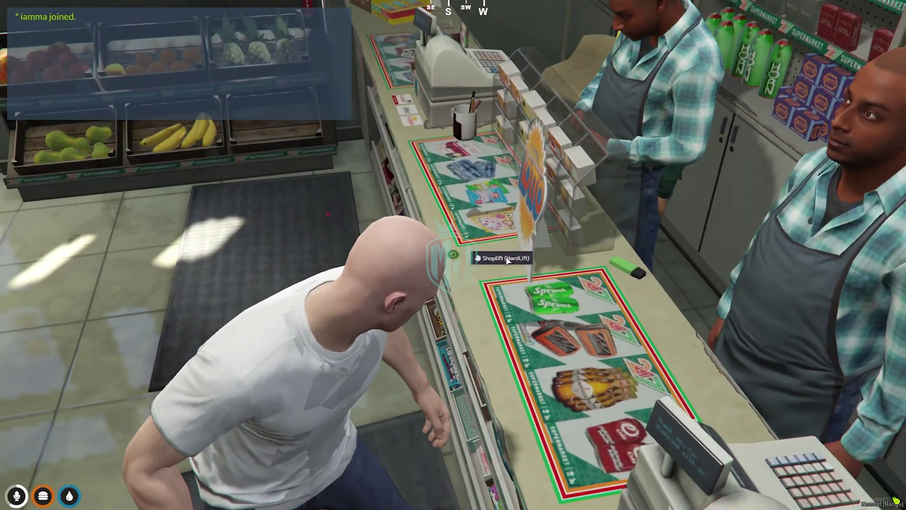
key("d")
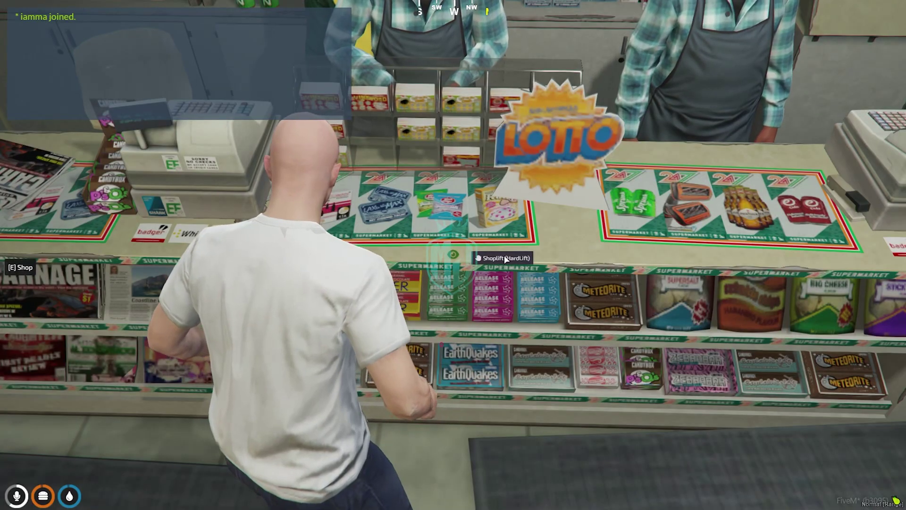
left_click(505, 258)
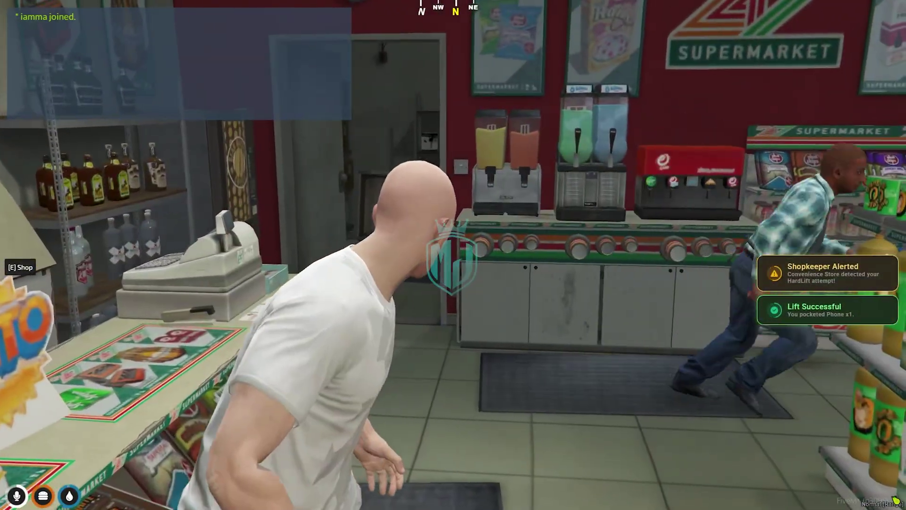
key("w")
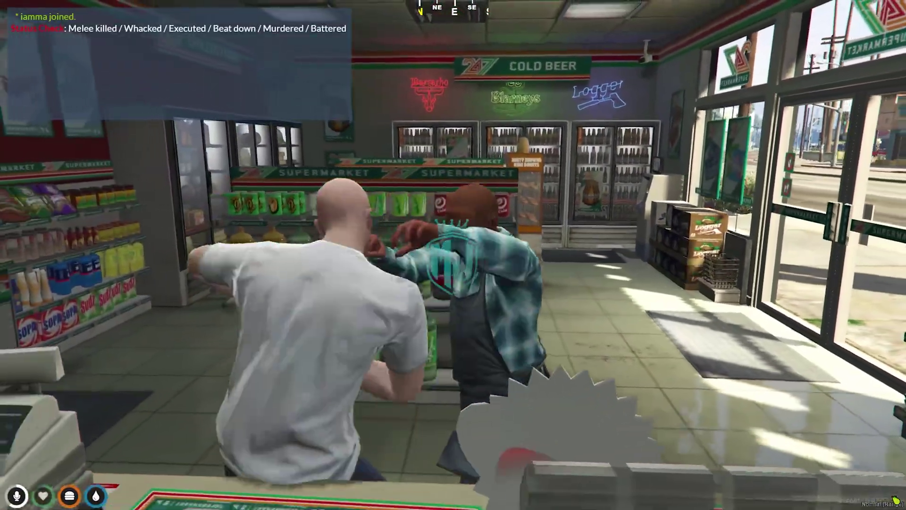
key("Tab")
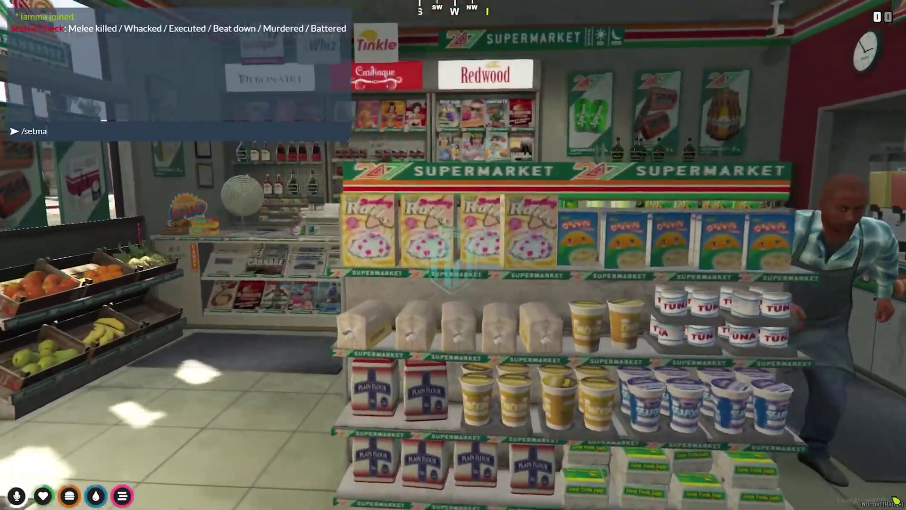
Step: Set pistol ammo to 100 with /setammo 100 and heal yourself via txAdmin
type("o 100")
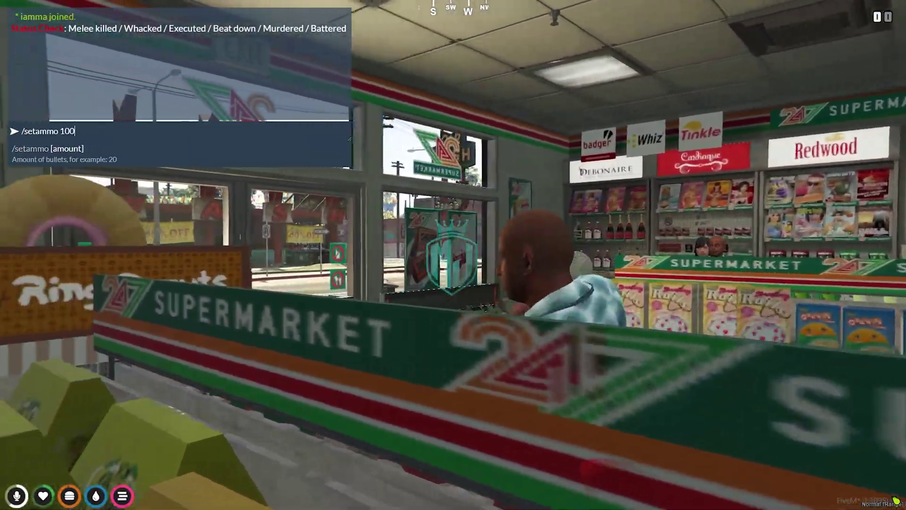
key("Return")
key("F1")
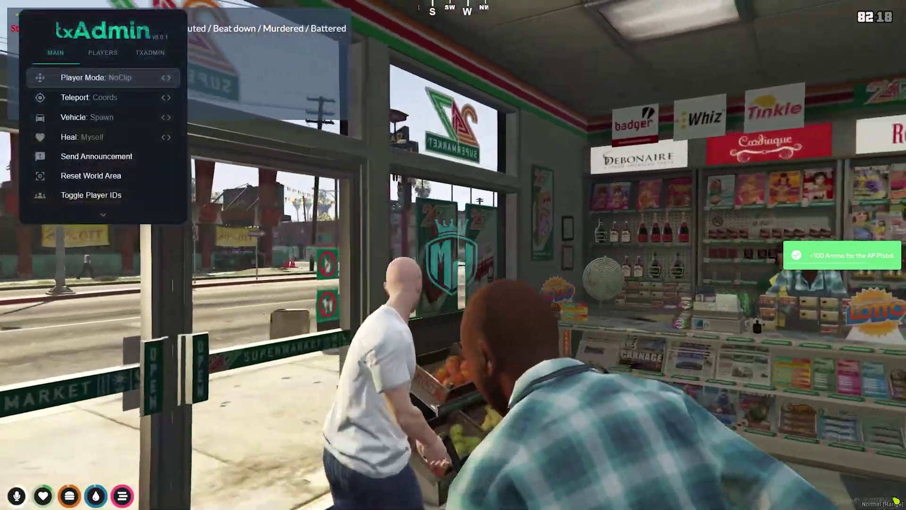
key("Down")
key("Down")
key("Return")
key("Escape")
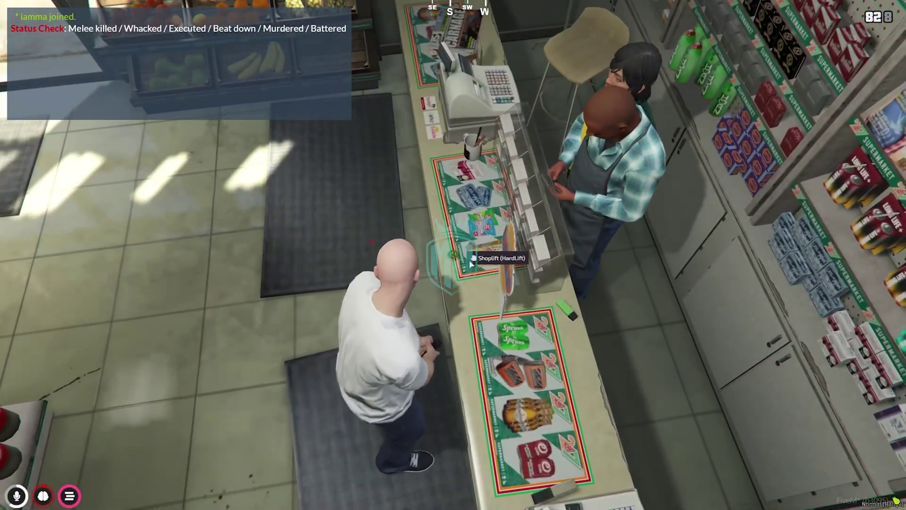
Step: Retry the hard shoplift at the counter and see it refused as too soon
key("e")
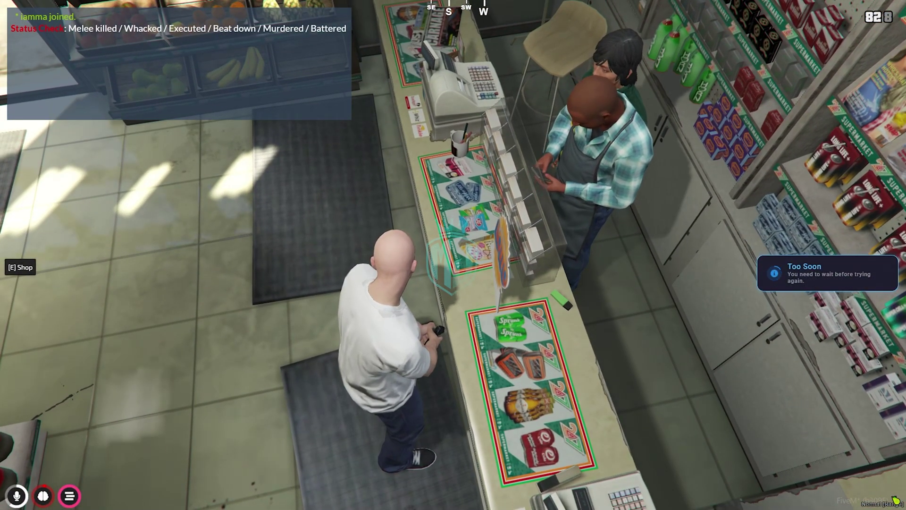
key("Tab")
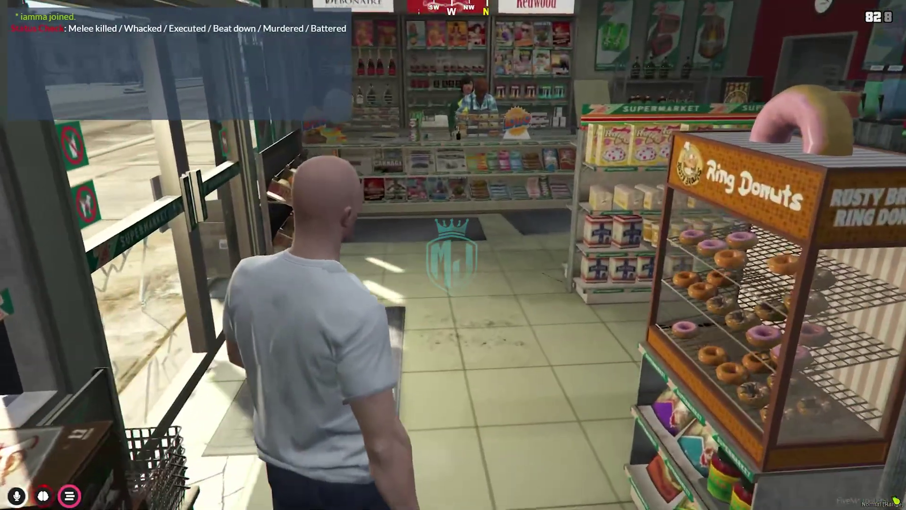
key("super")
left_click(267, 500)
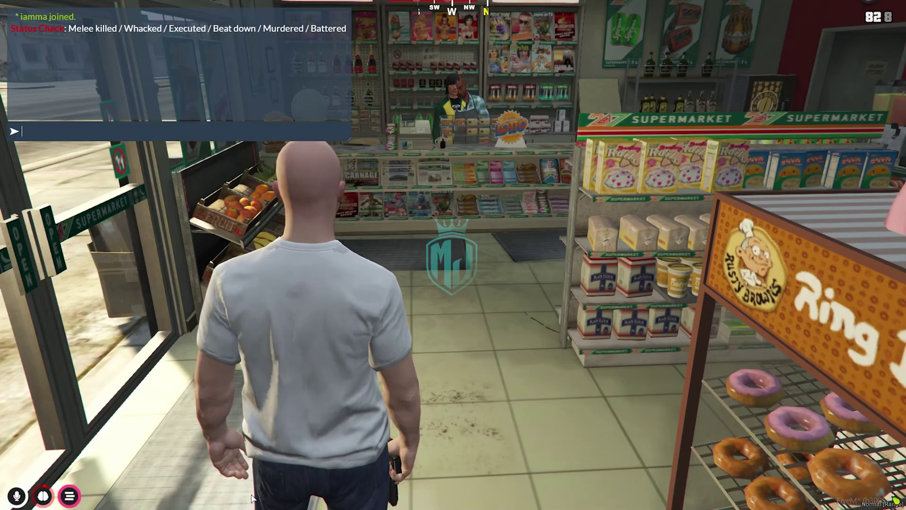
Step: Give yourself one water_bottle with /giveitem 1 water_bottle 1
type("/giveitem 1 water_bottle 1")
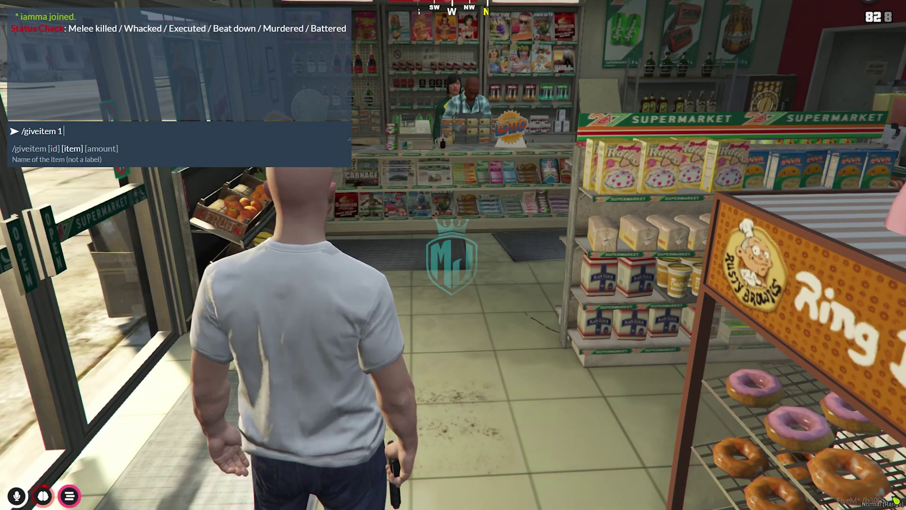
key("Return")
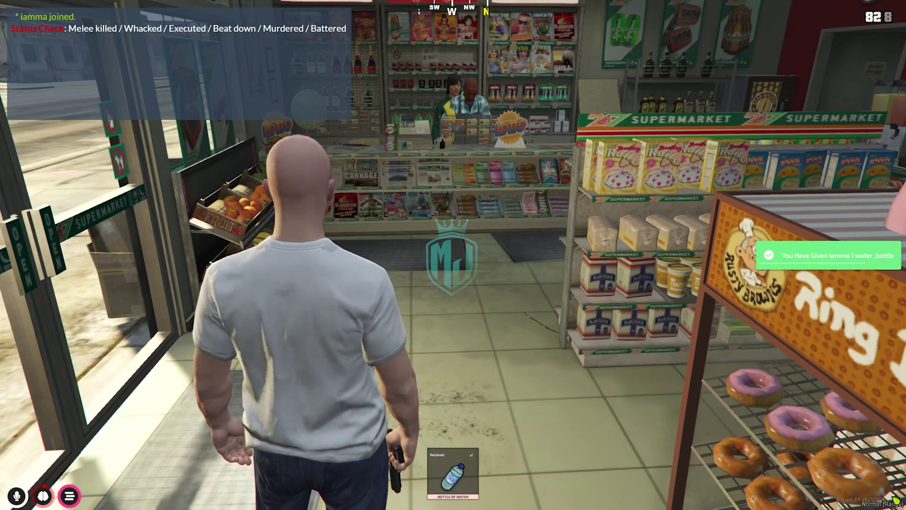
key("super")
left_click(261, 501)
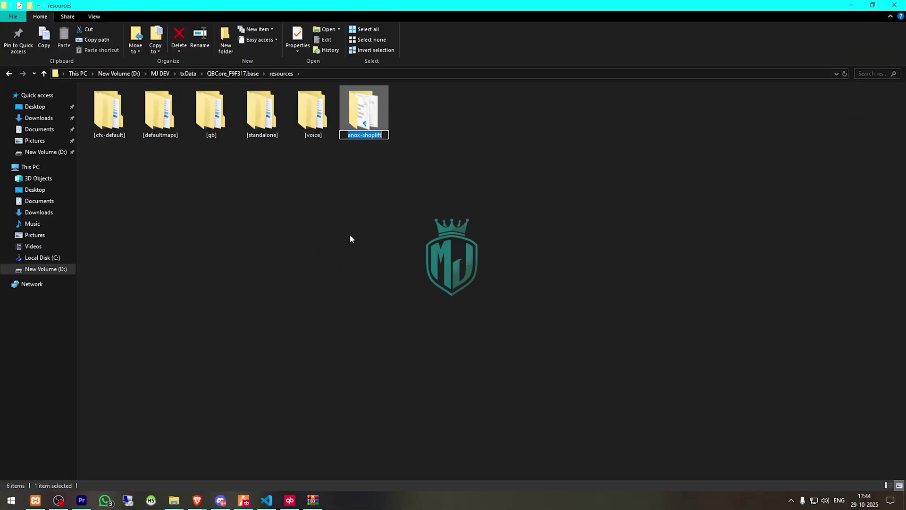
left_click(246, 501)
Step: Run refresh and ensure anox-shoplift in the F8 console to reload the script
key("F8")
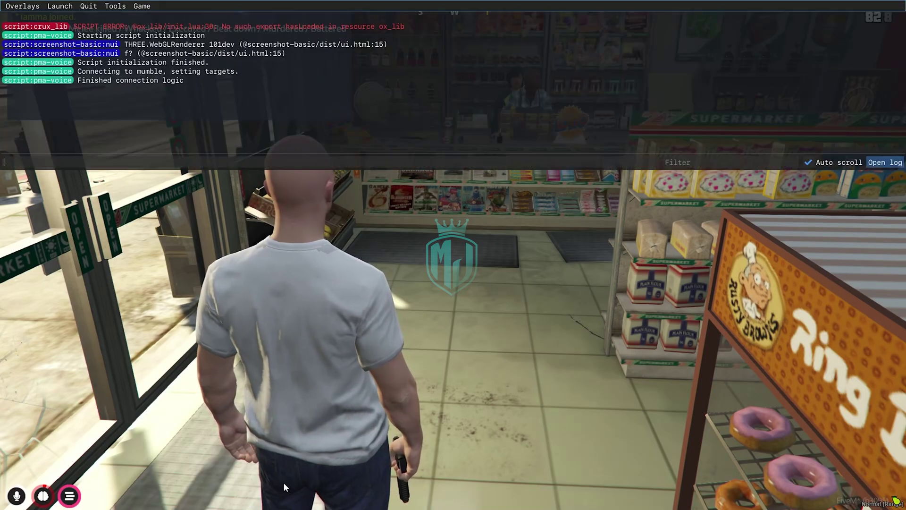
type("frefresh")
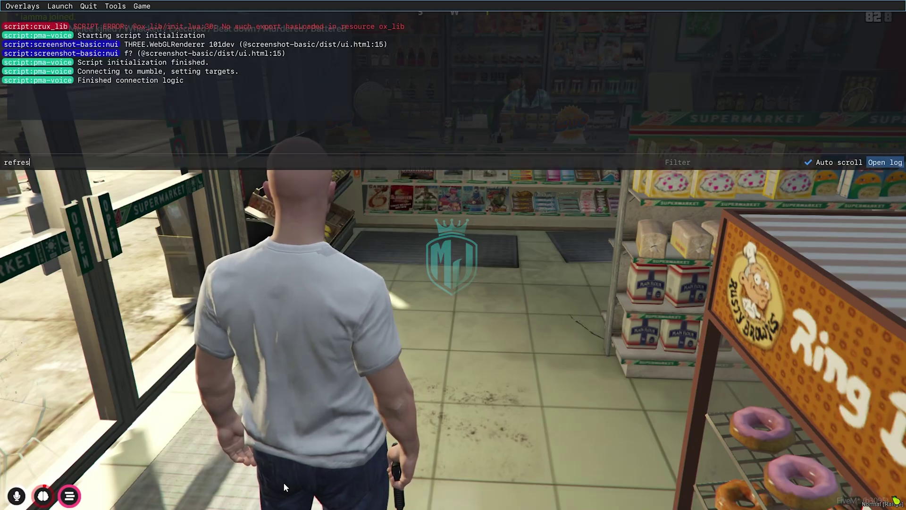
key("Return")
type("ensure anox-shoplift")
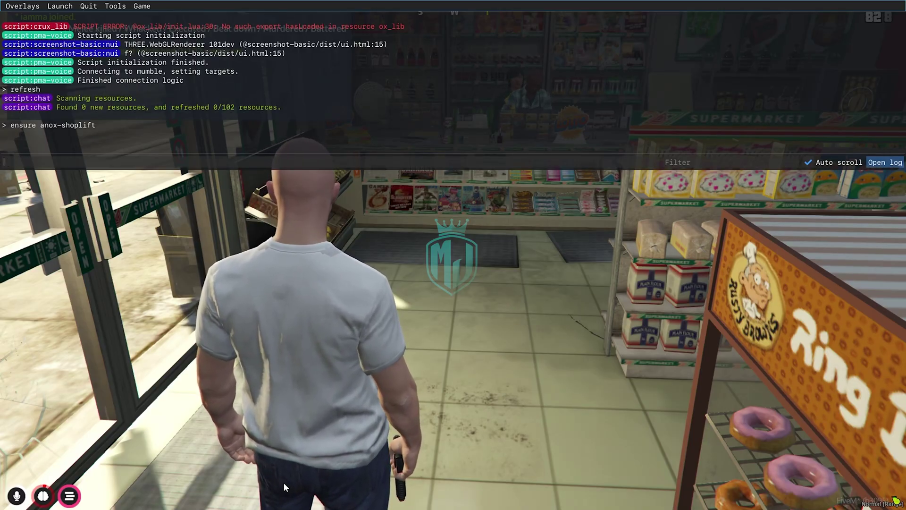
key("Return")
key("F8")
Step: Walk to the cereal shelf and empty the inventory with /clearinv
key("w")
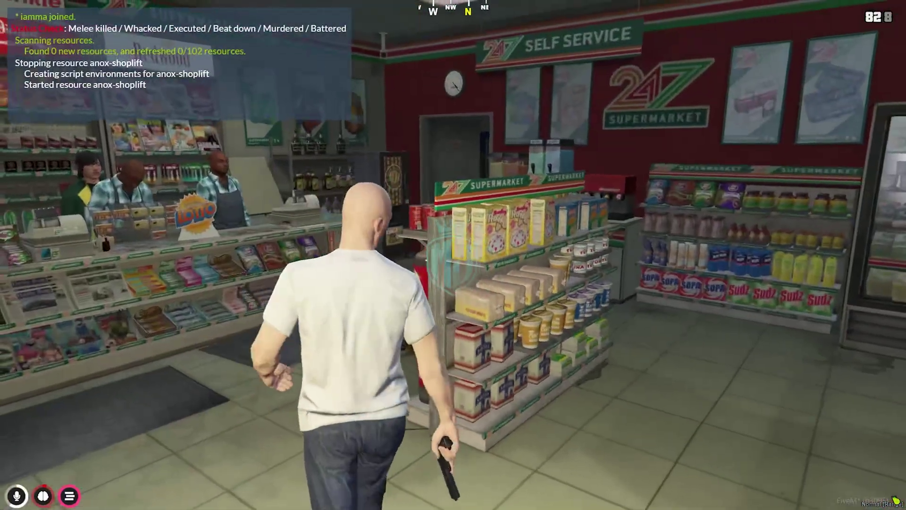
key("w")
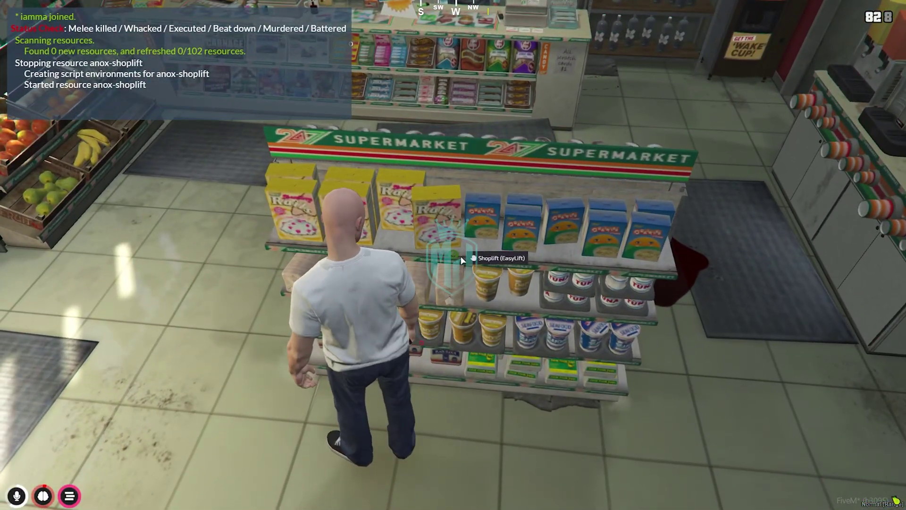
left_click(496, 258)
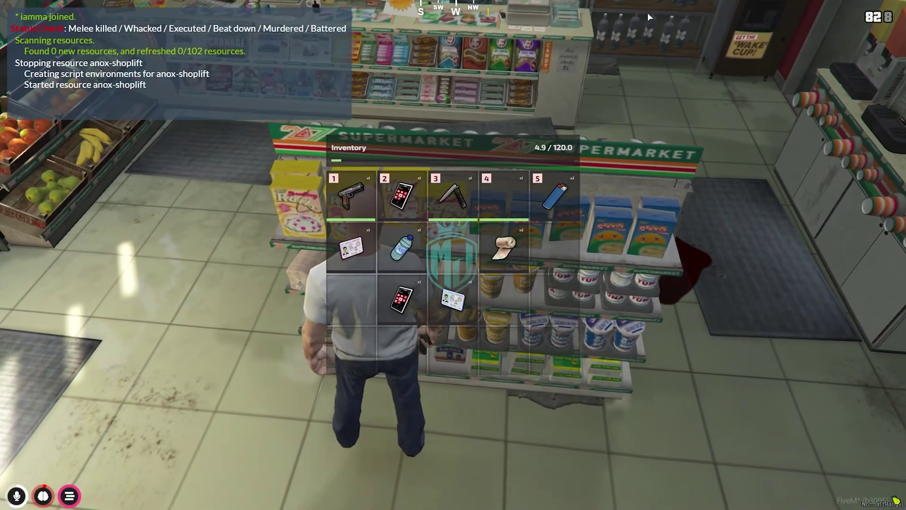
key("Escape")
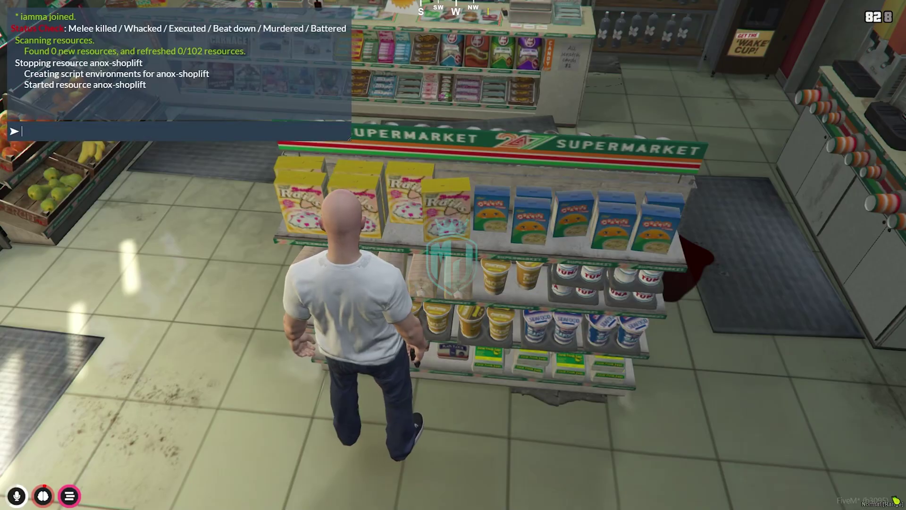
type("t/clearinv")
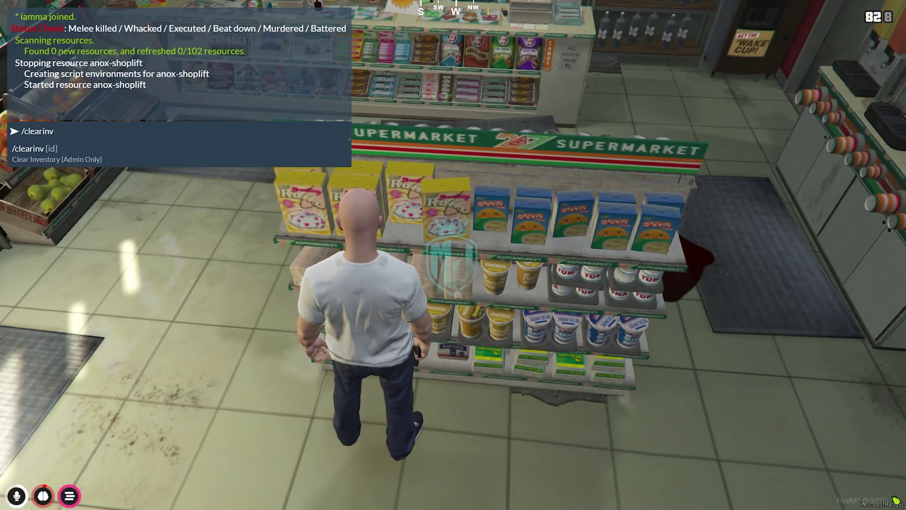
key("Return")
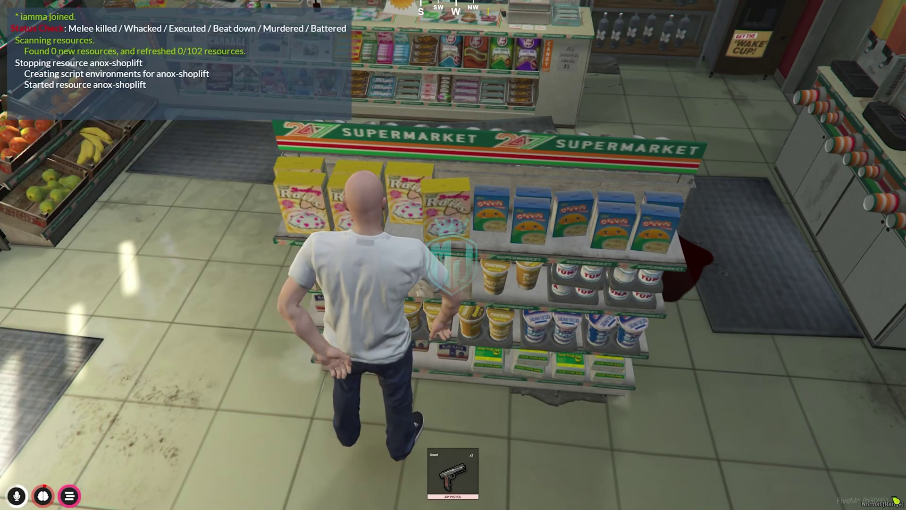
type("t/clearinv")
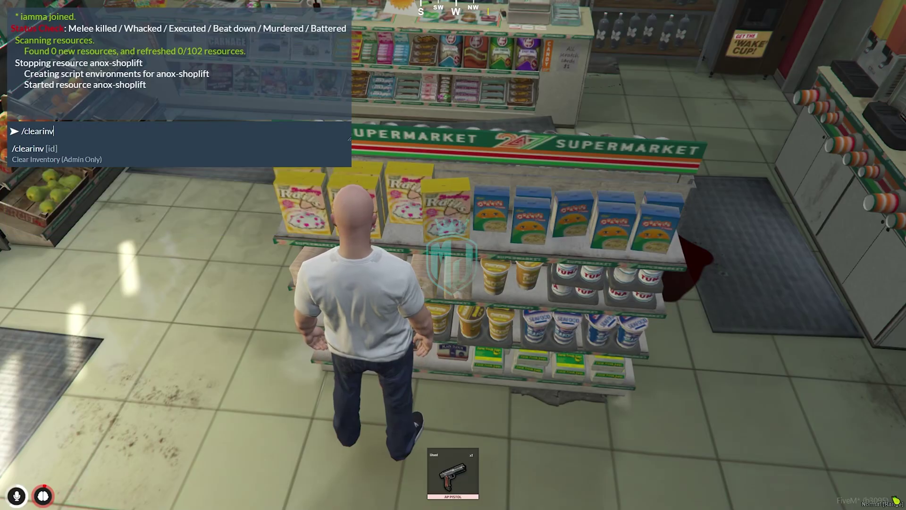
key("alt")
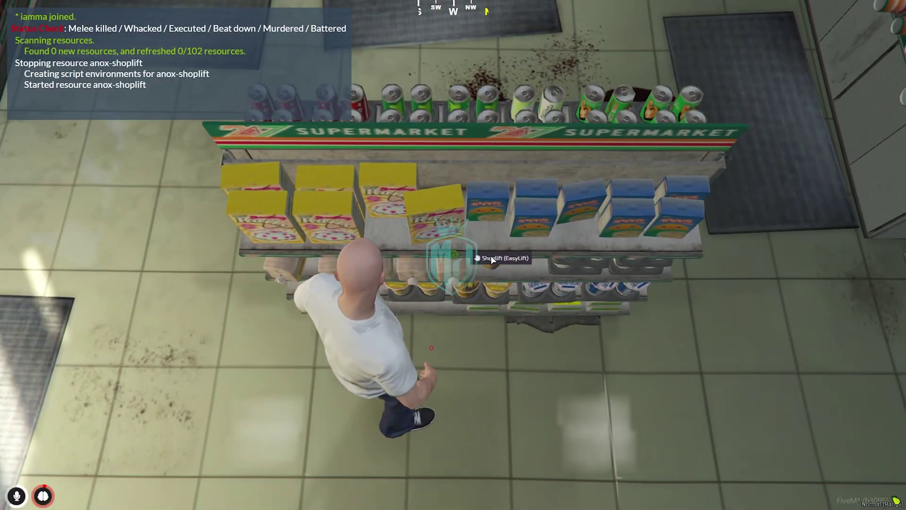
Step: Steal a sandwich with Shoplift (EasyLift) at the shelf and check the inventory
left_click(441, 257)
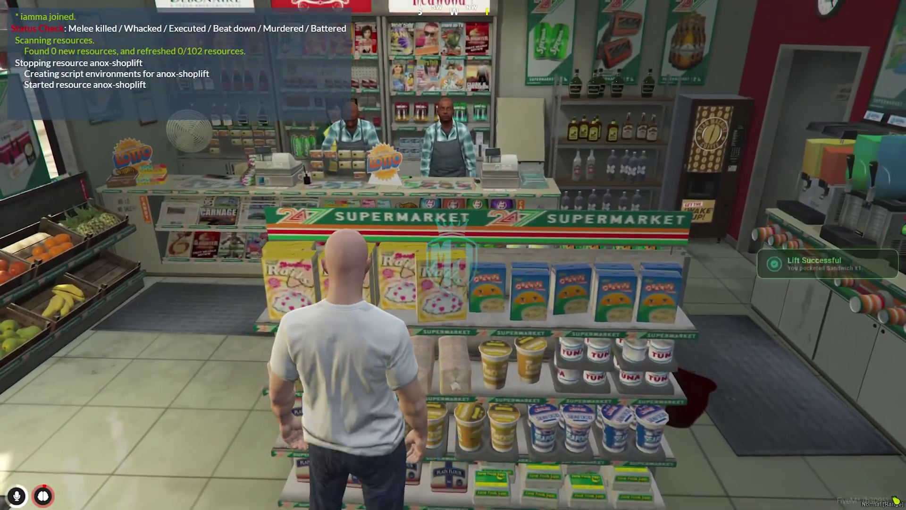
key("Tab")
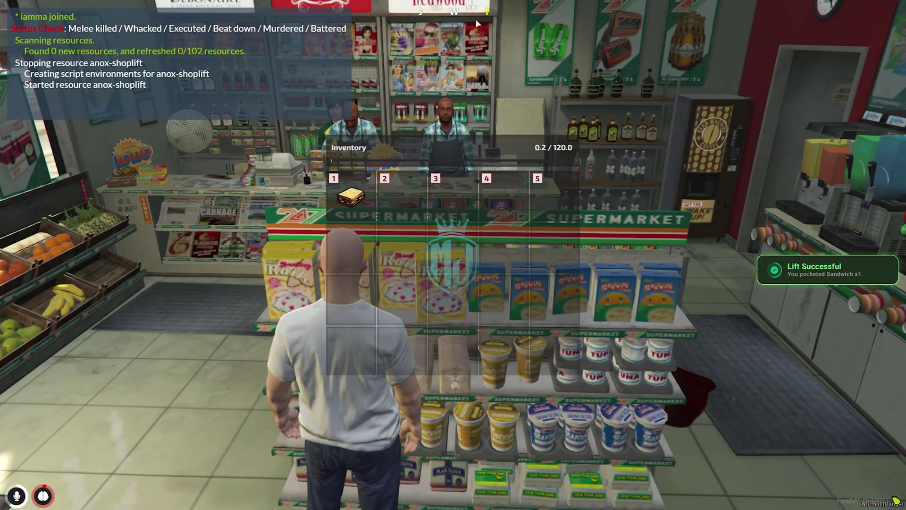
key("Tab")
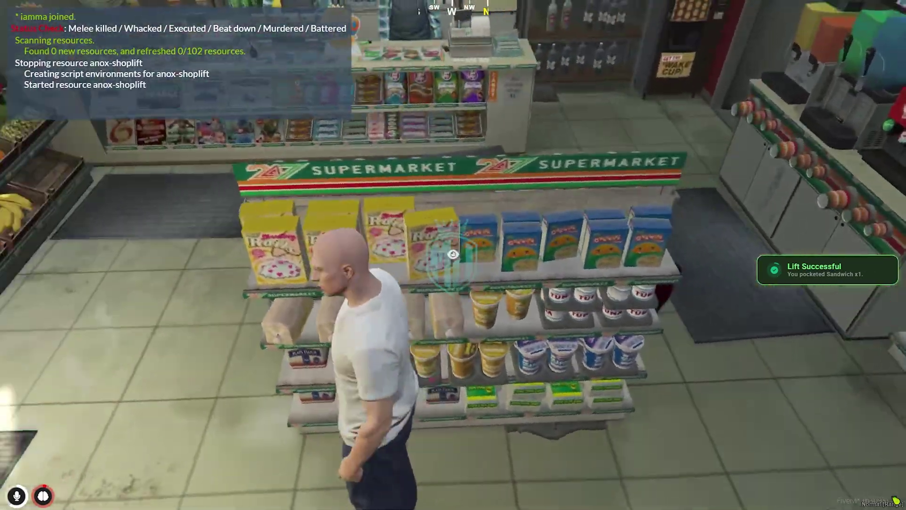
Step: Steal a whiskey with Shoplift (MediumLift) at the drinks fridge
key("w")
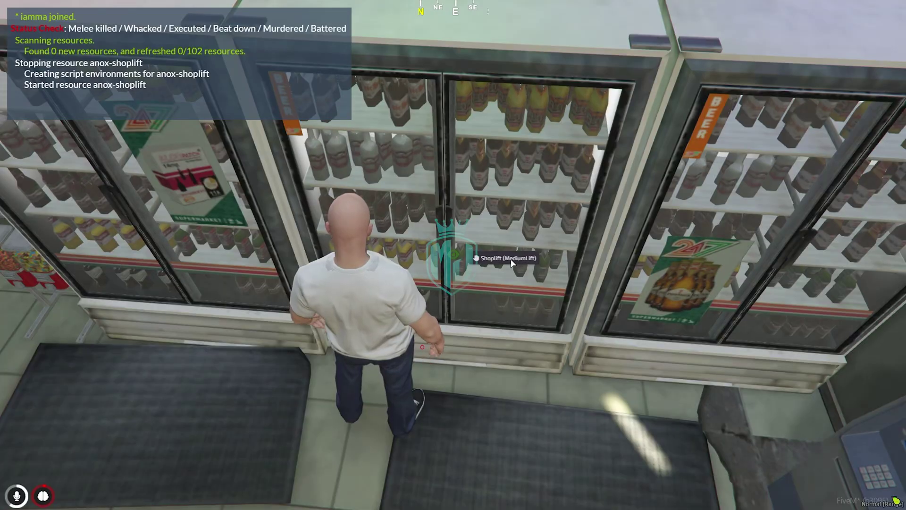
key("e")
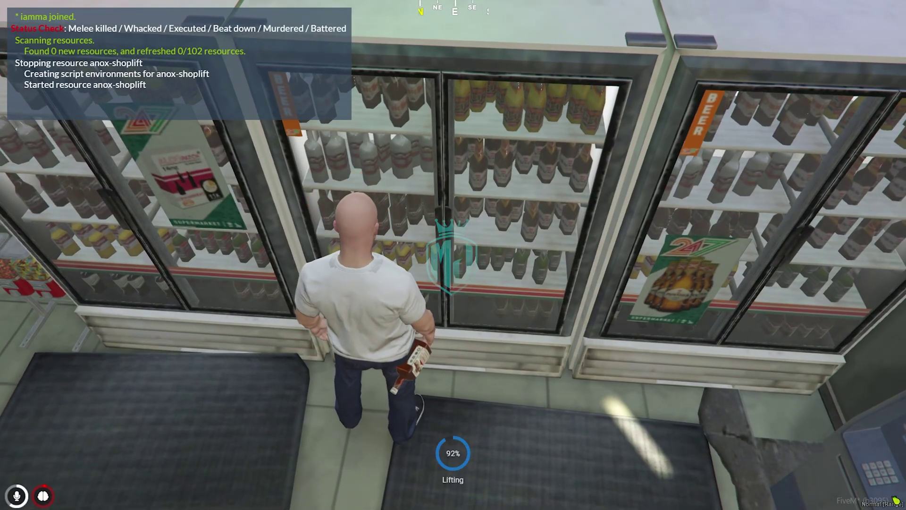
key("Tab")
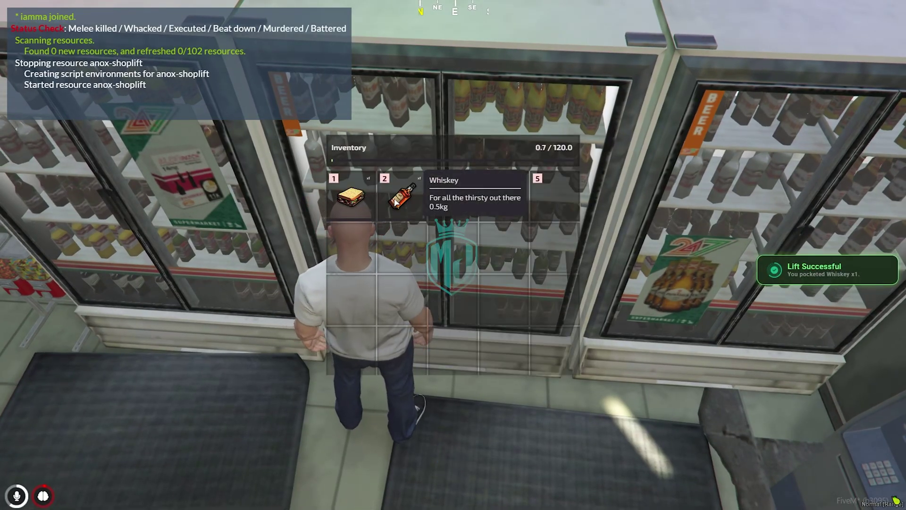
key("Tab")
Step: Complete a Shoplift (HardLift) at the checkout counter and check the carried items
key("w")
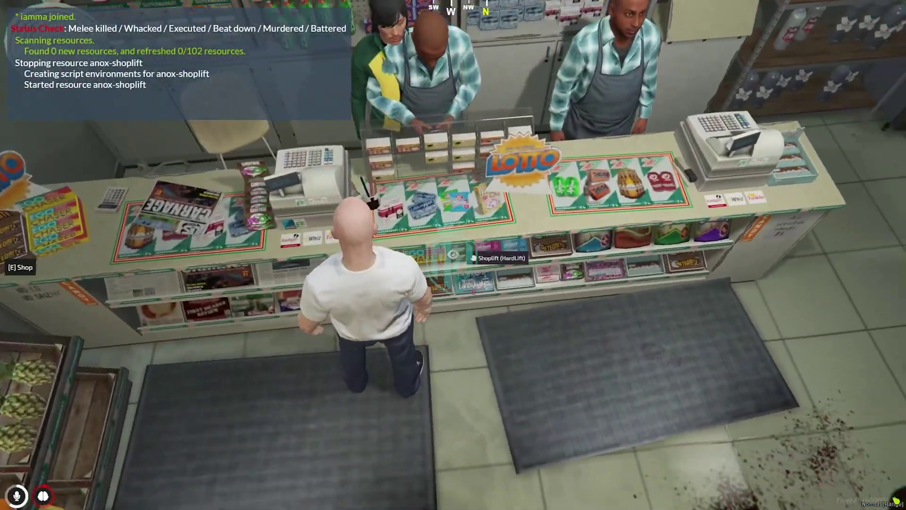
key("alt")
left_click(455, 258)
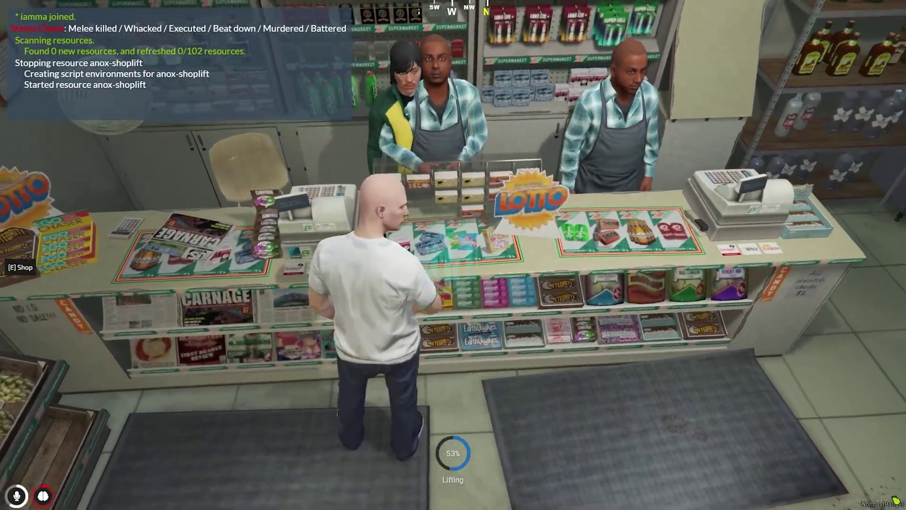
key("s")
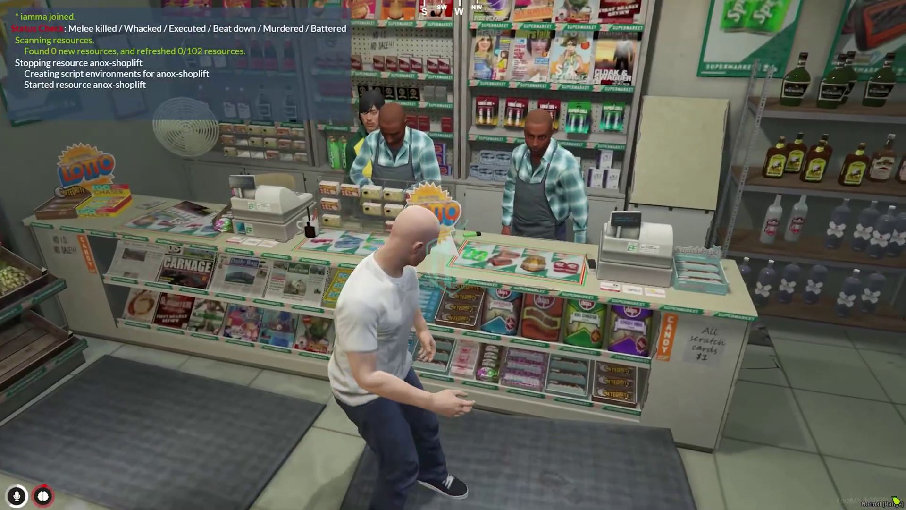
key("Tab")
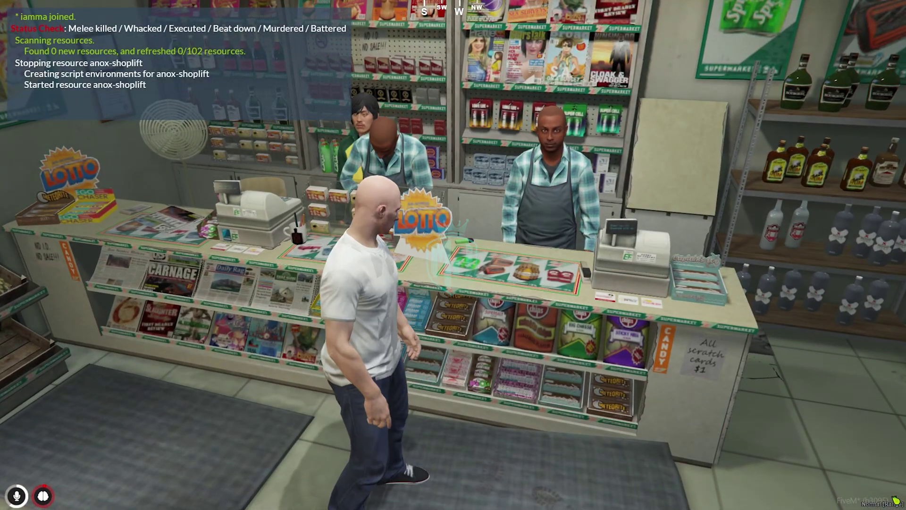
key("super")
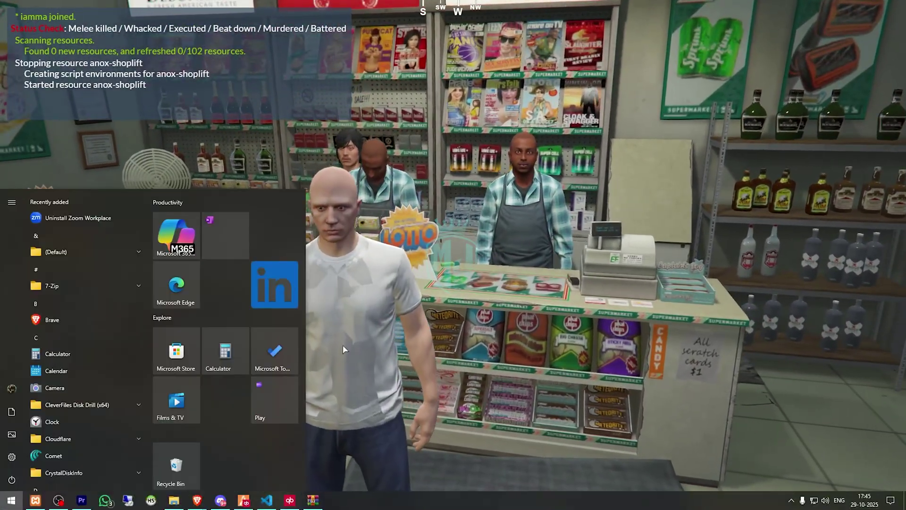
left_click(266, 500)
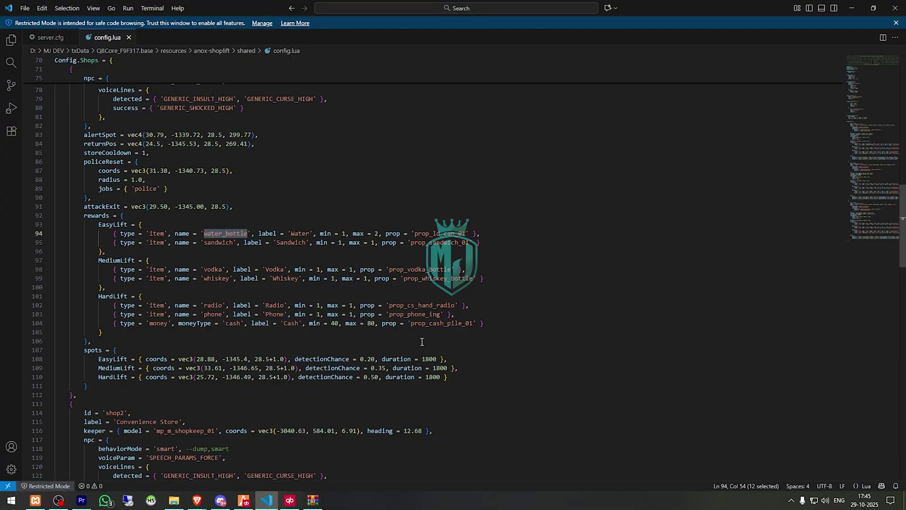